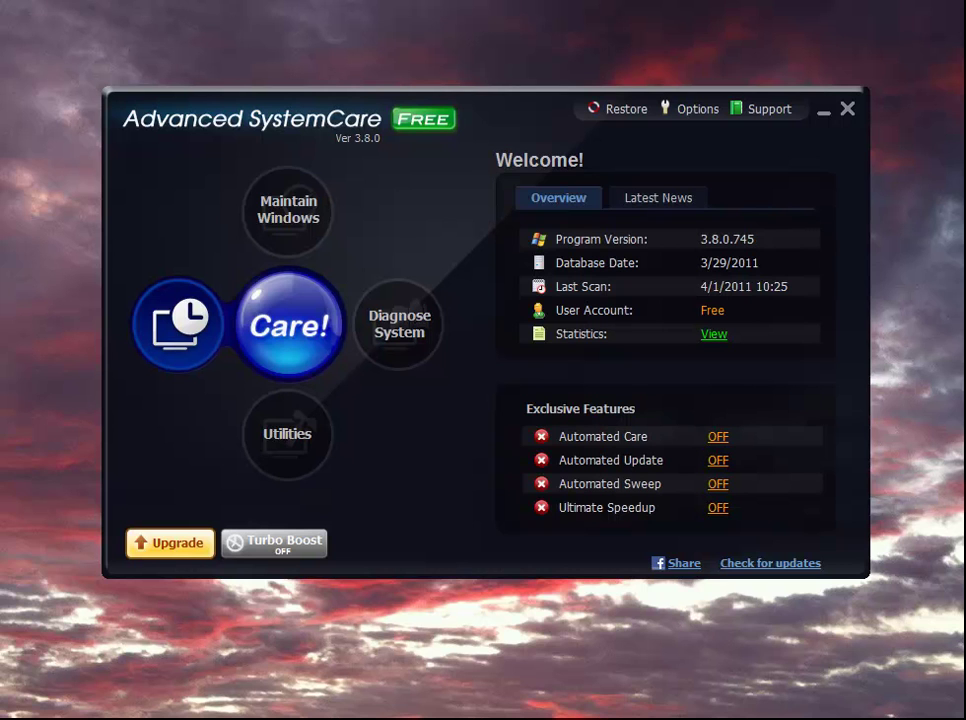
# Step: Check the latest news, then view the Automated Care options, dismissing the PRO upgrade offer and closing the options
pyautogui.click(676, 196)
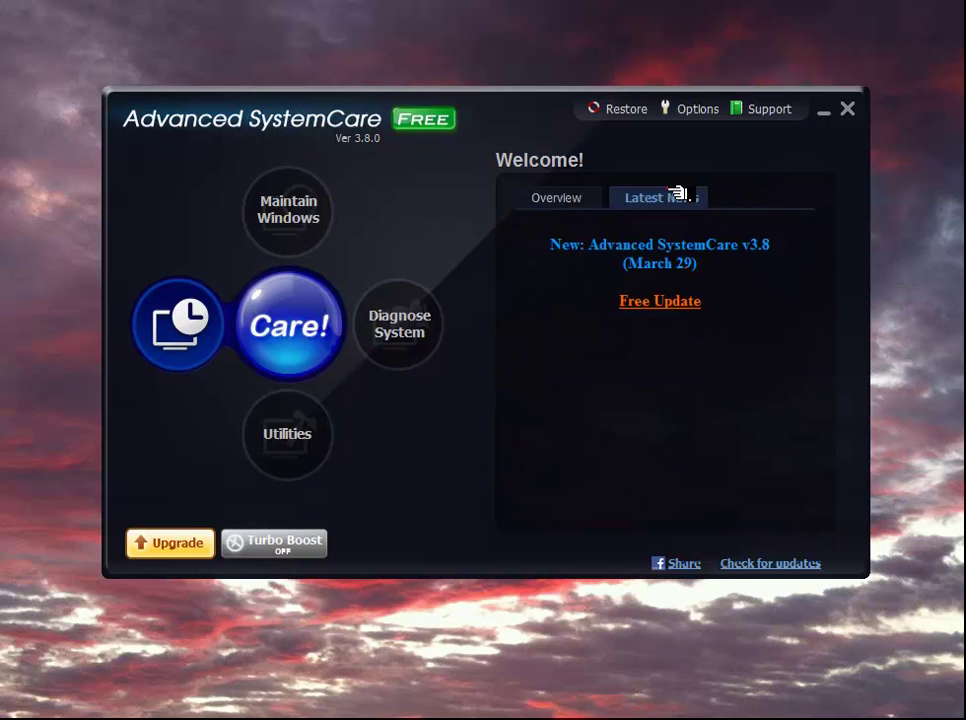
pyautogui.click(556, 196)
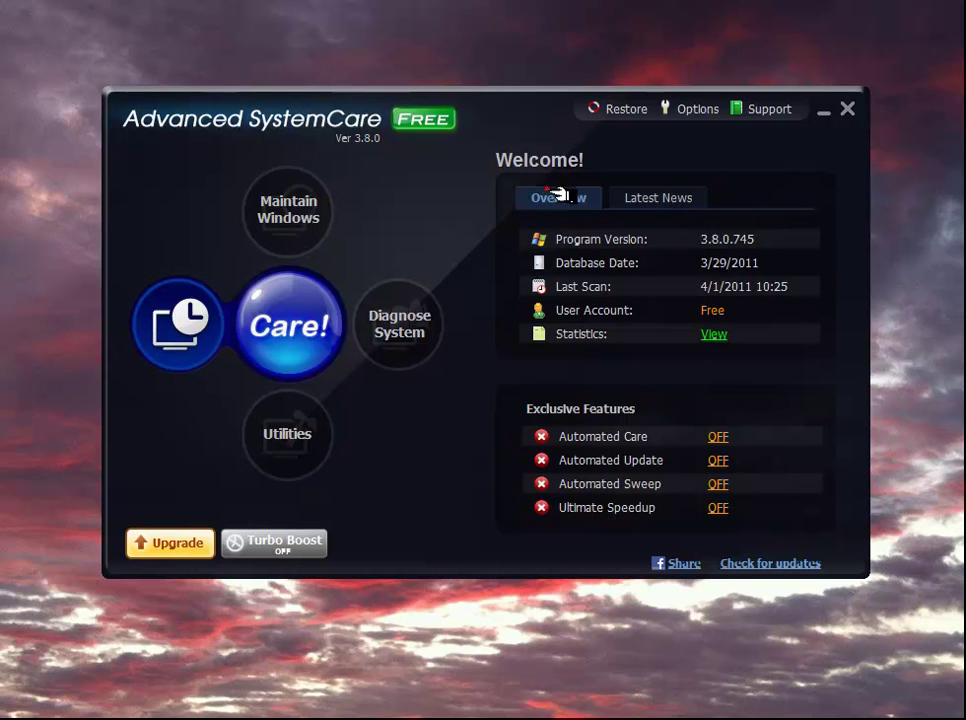
pyautogui.click(718, 437)
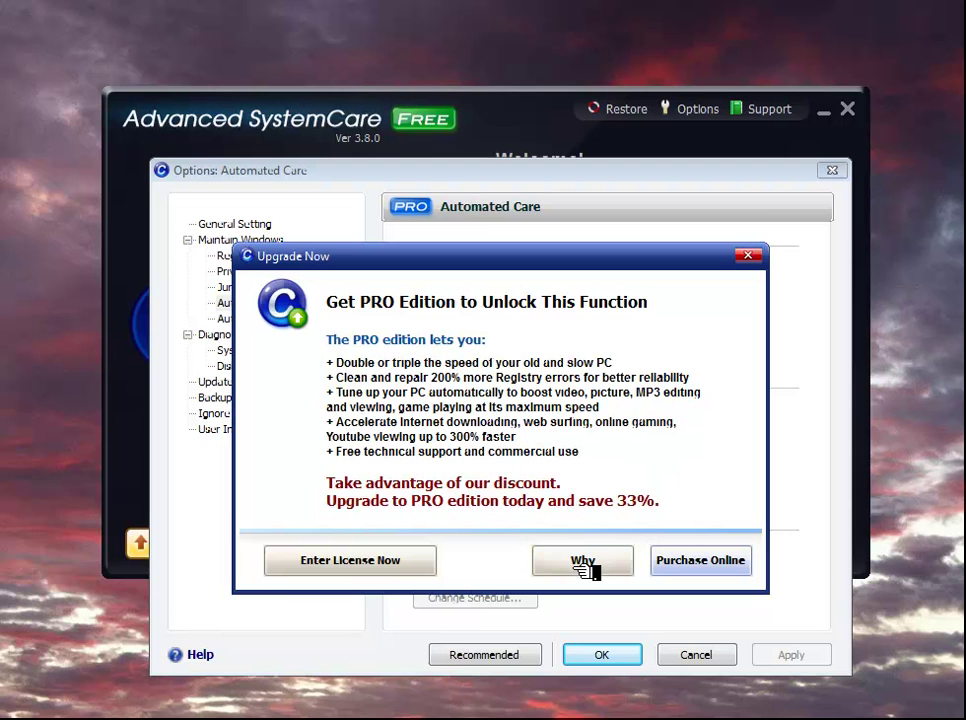
pyautogui.click(750, 256)
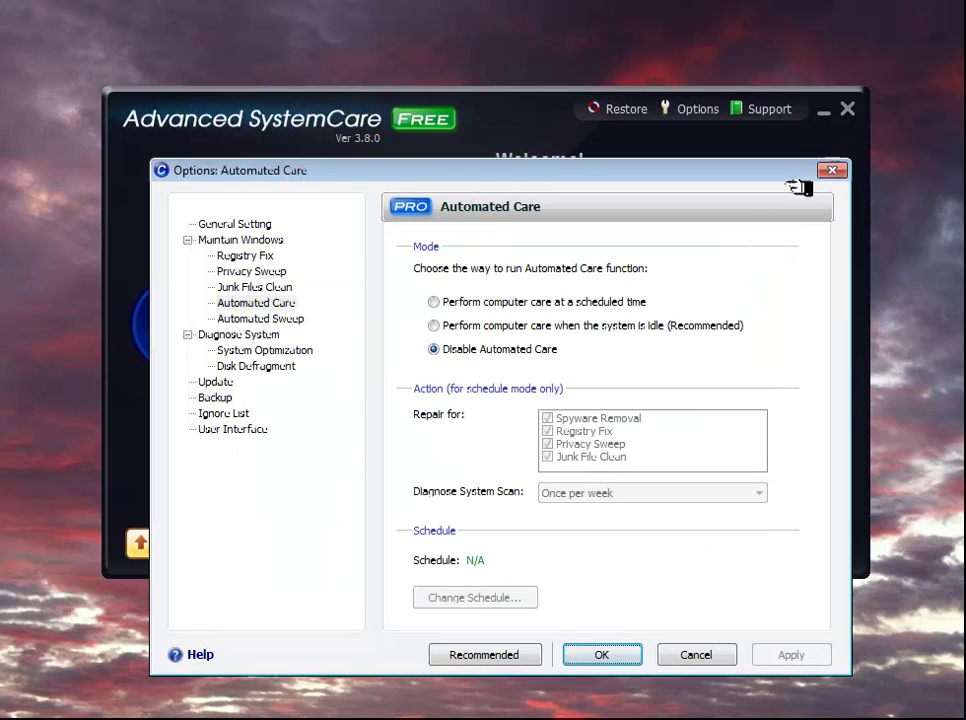
pyautogui.click(831, 170)
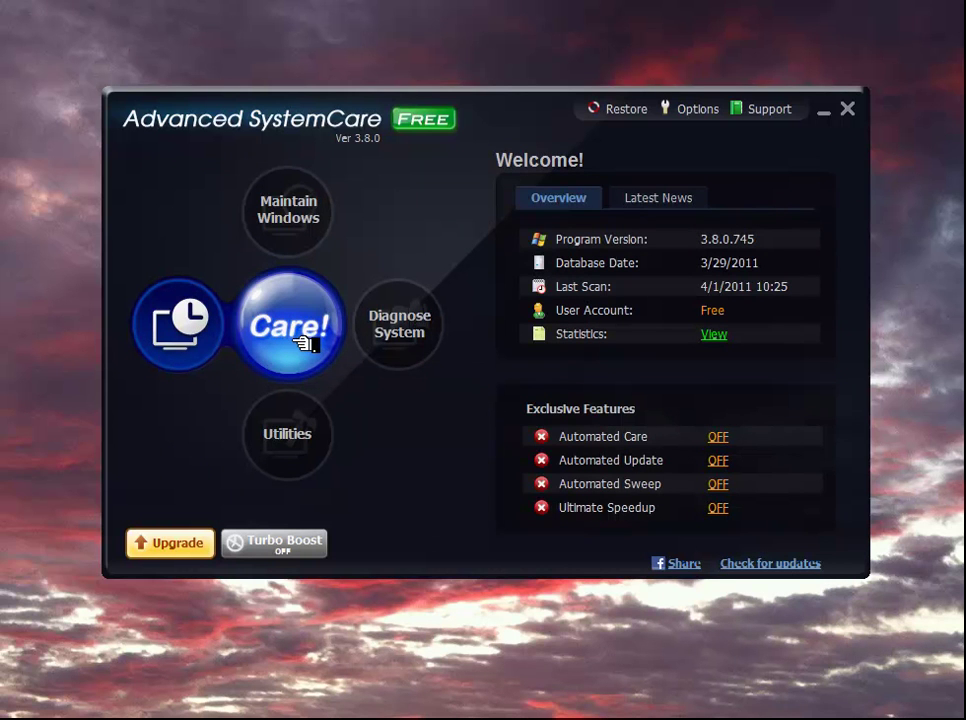
# Step: Review the functions offered under Maintain Windows, Diagnose System and the Tuneup utilities
pyautogui.click(305, 203)
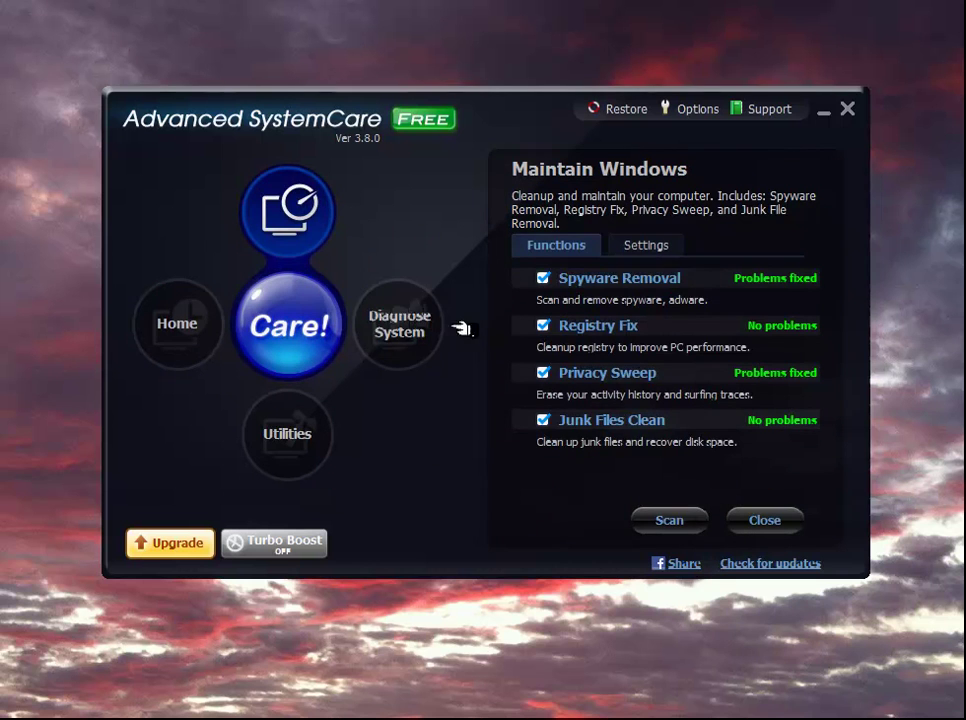
pyautogui.click(408, 318)
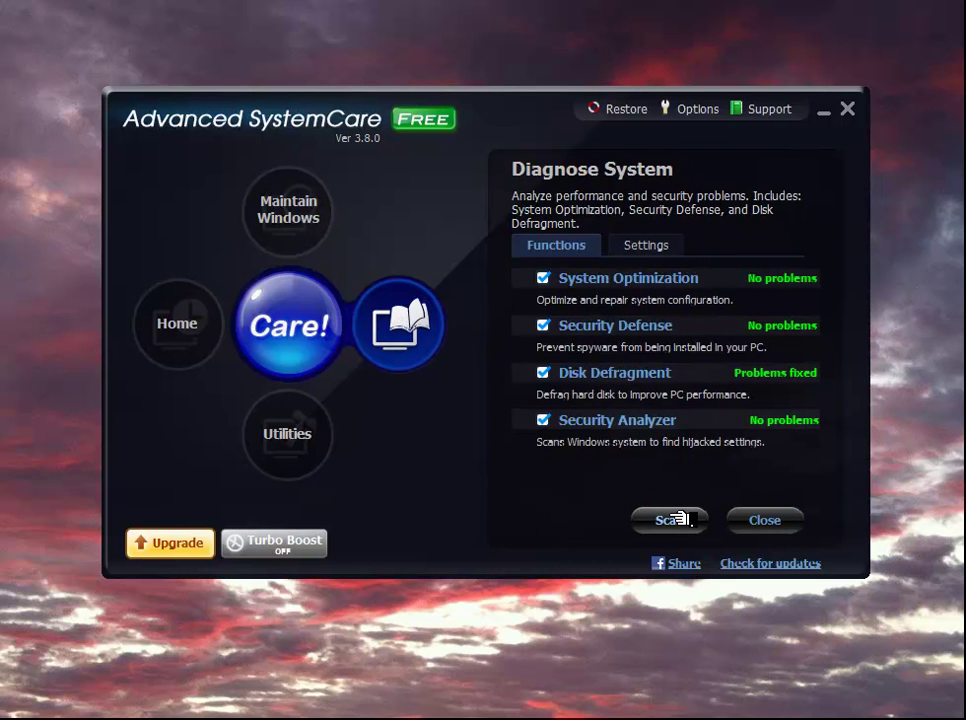
pyautogui.click(298, 210)
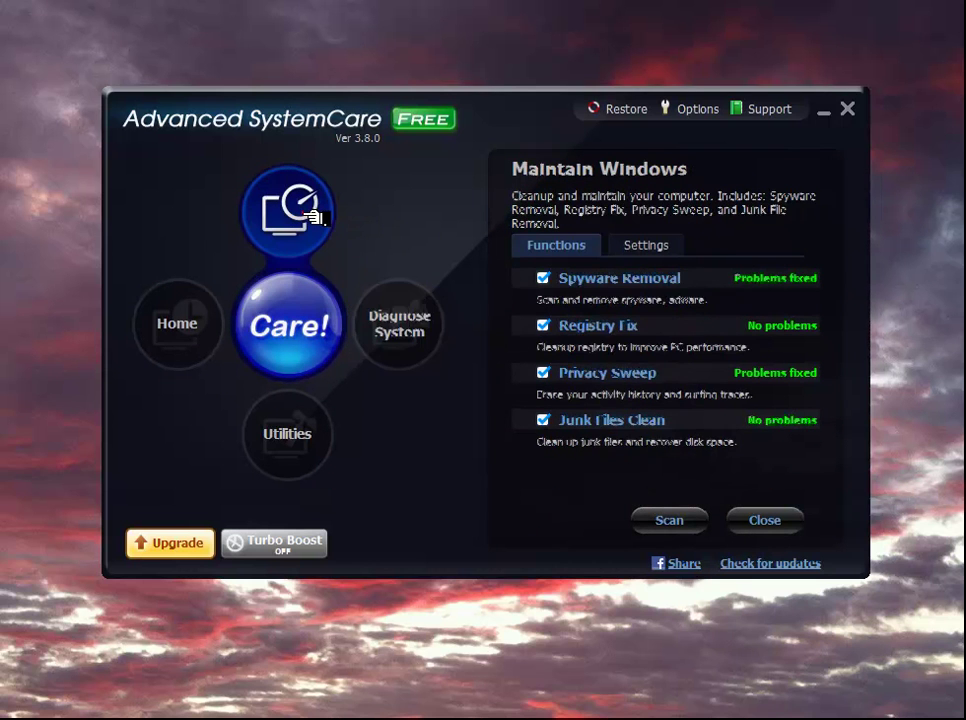
pyautogui.click(423, 331)
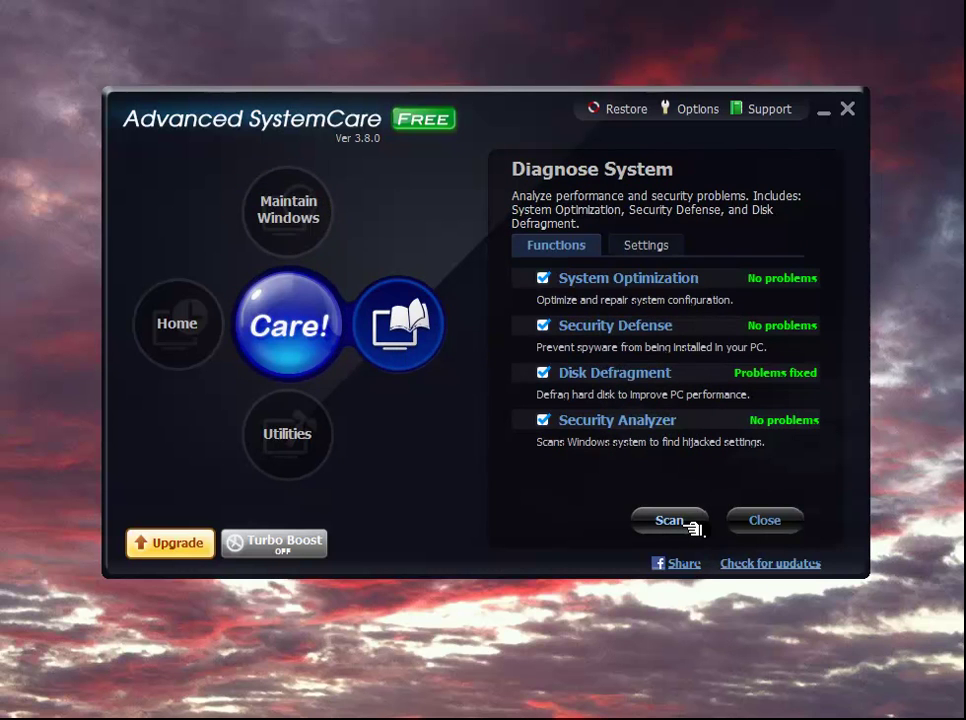
pyautogui.click(295, 428)
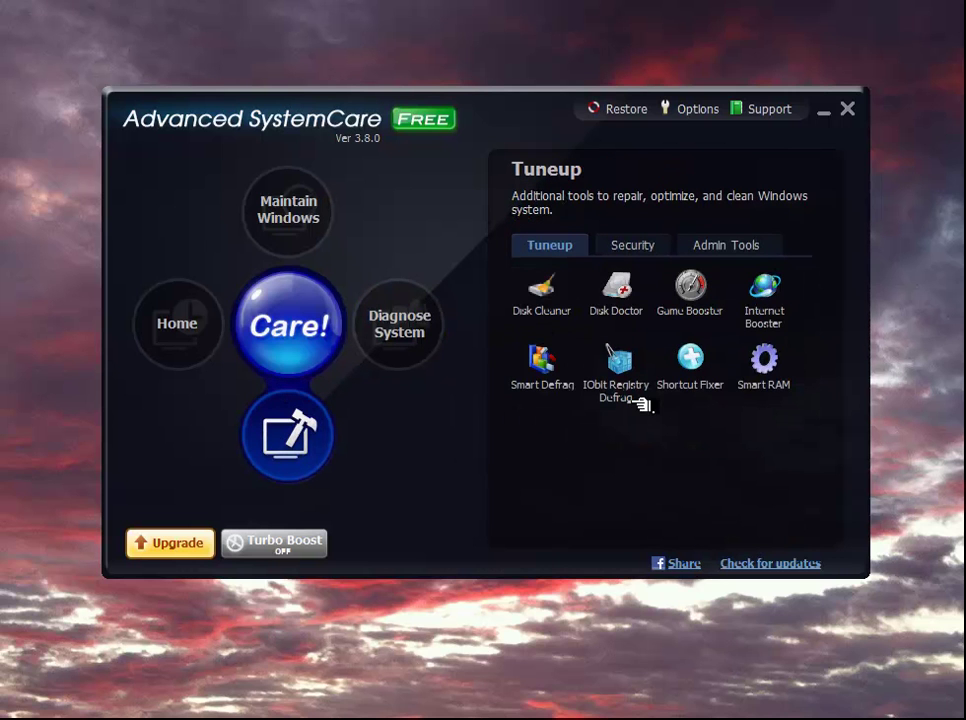
# Step: Run the full Care scan and repair, and view the detailed Disk Defragment report while it runs
pyautogui.click(314, 318)
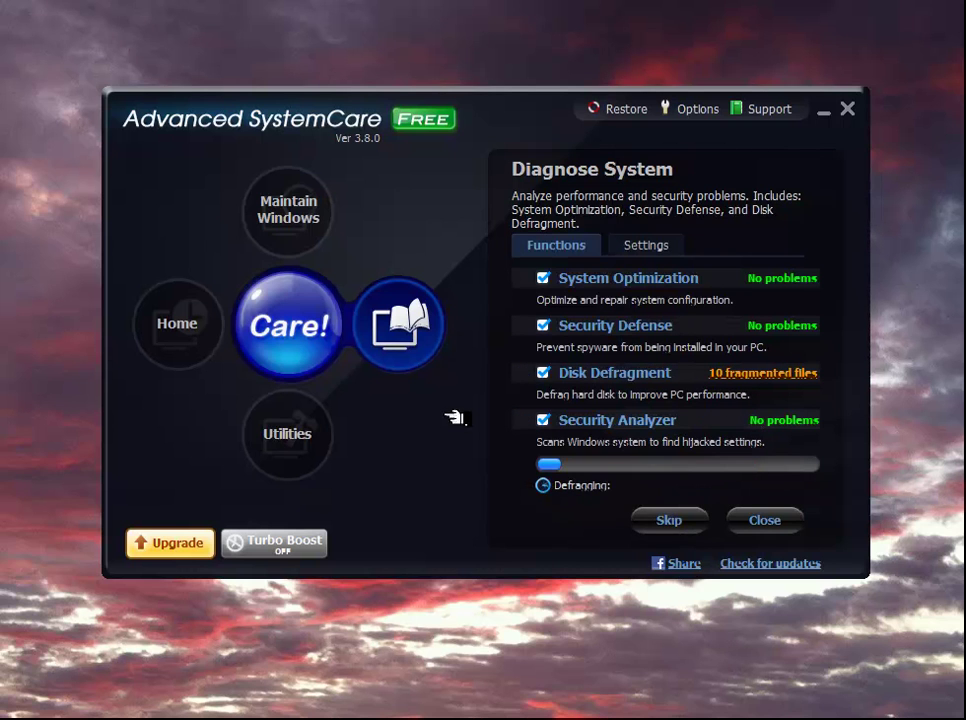
pyautogui.click(761, 372)
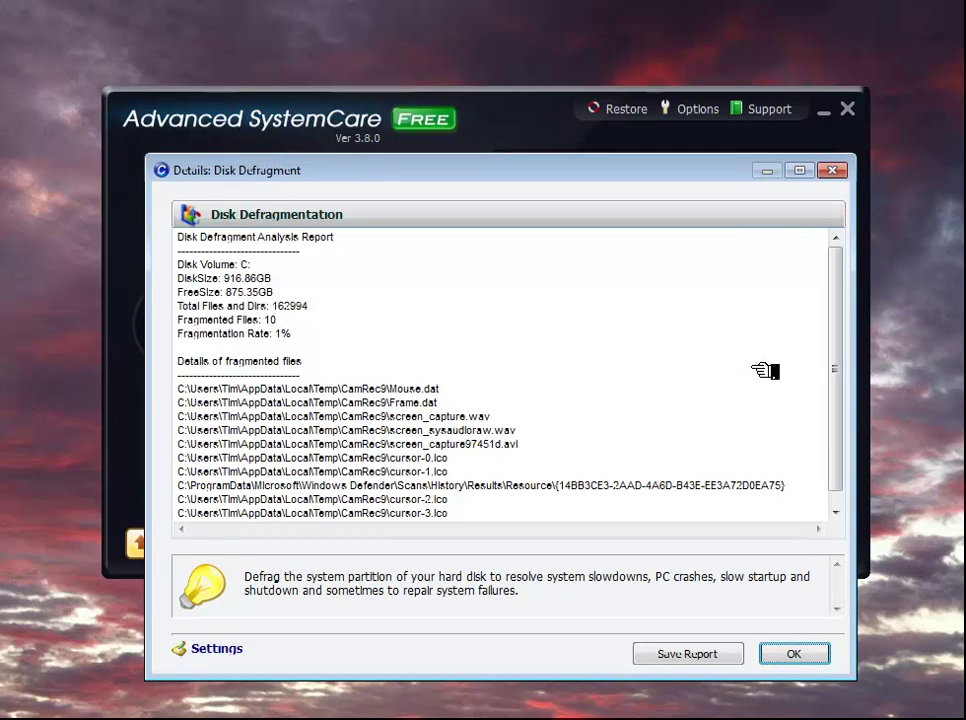
pyautogui.click(831, 171)
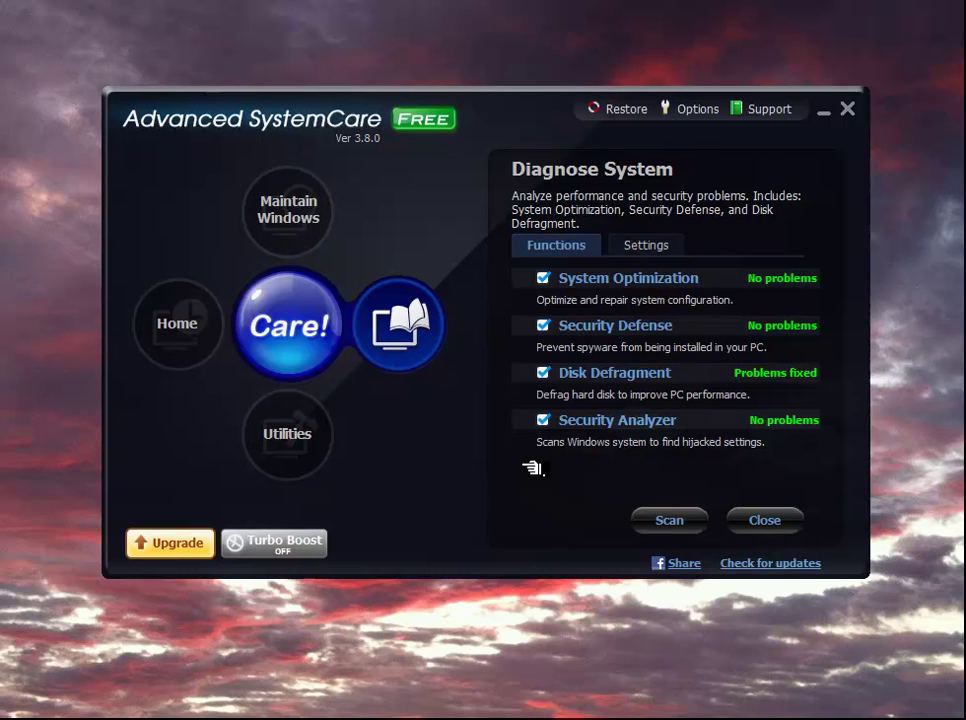
# Step: Look over the backups in Restore Center, selecting the one from 04/01/2011 09:52:11, and close it
pyautogui.click(645, 109)
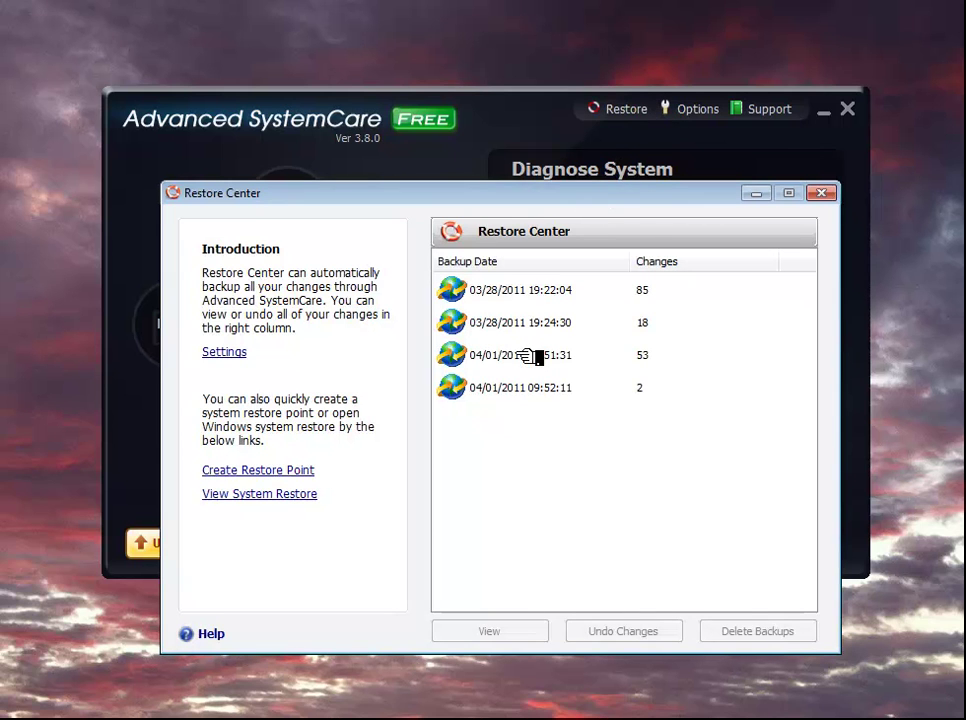
pyautogui.click(524, 388)
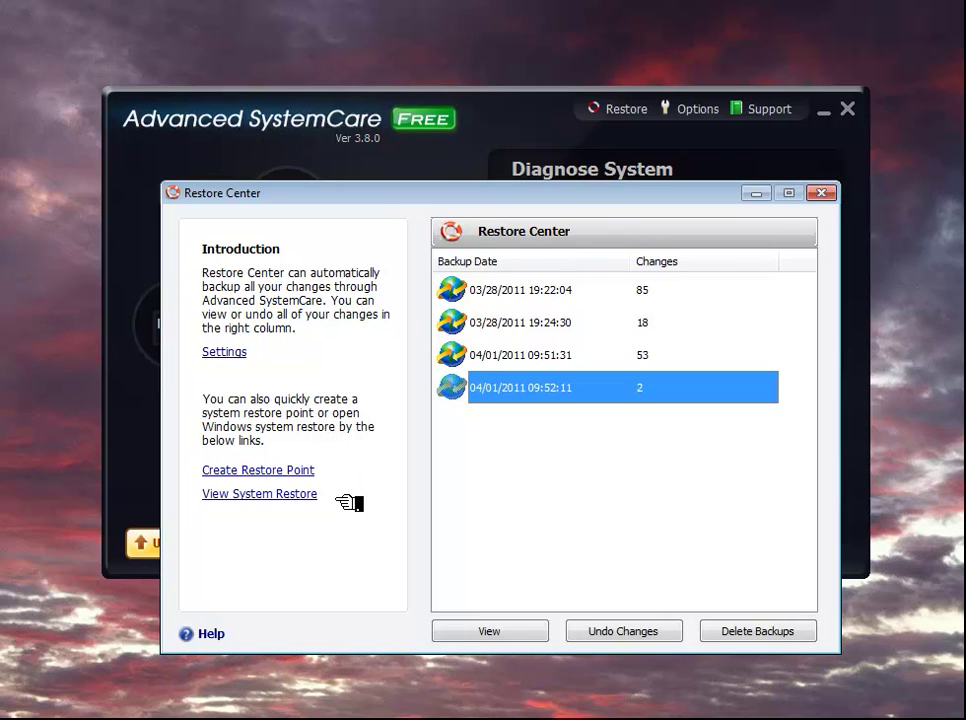
pyautogui.click(822, 193)
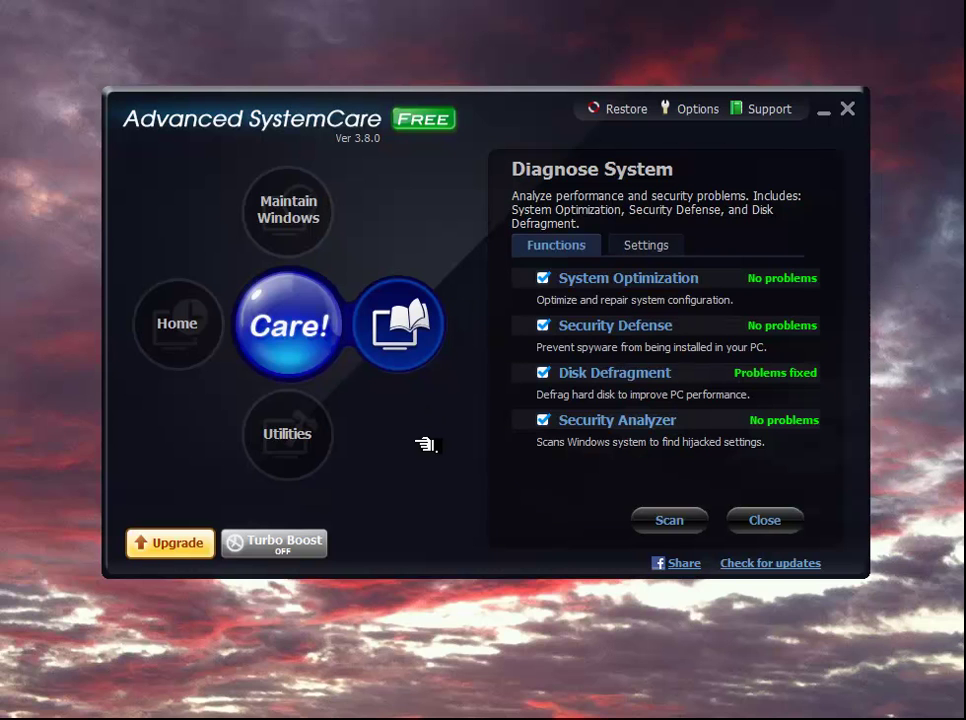
# Step: View Disk Doctor's drive selection from the Tuneup utilities and leave it without analyzing any disk
pyautogui.click(303, 440)
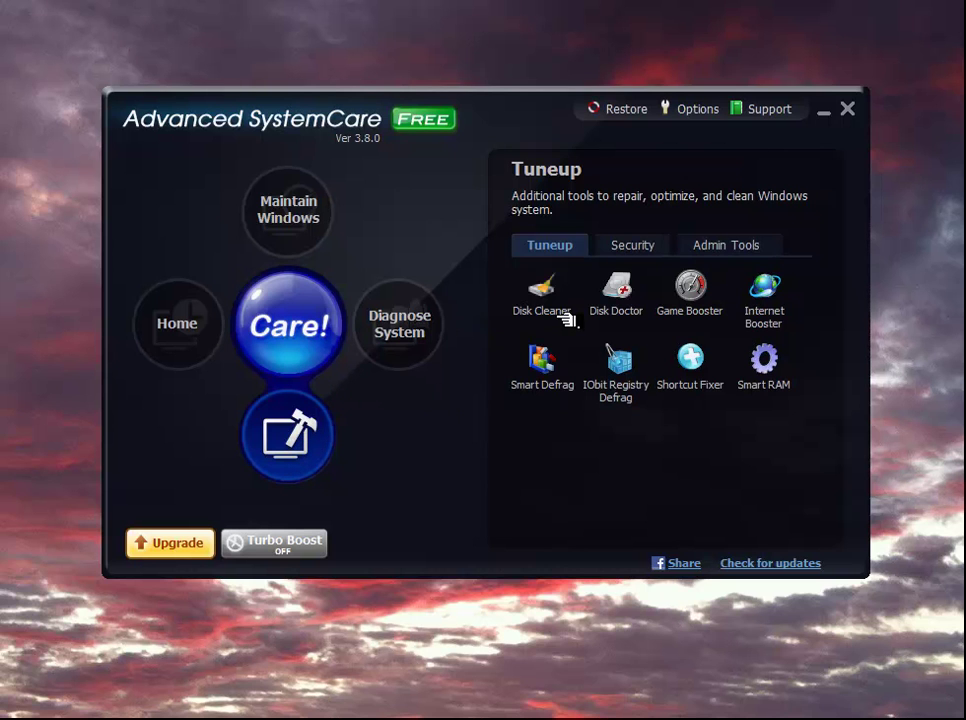
pyautogui.click(622, 297)
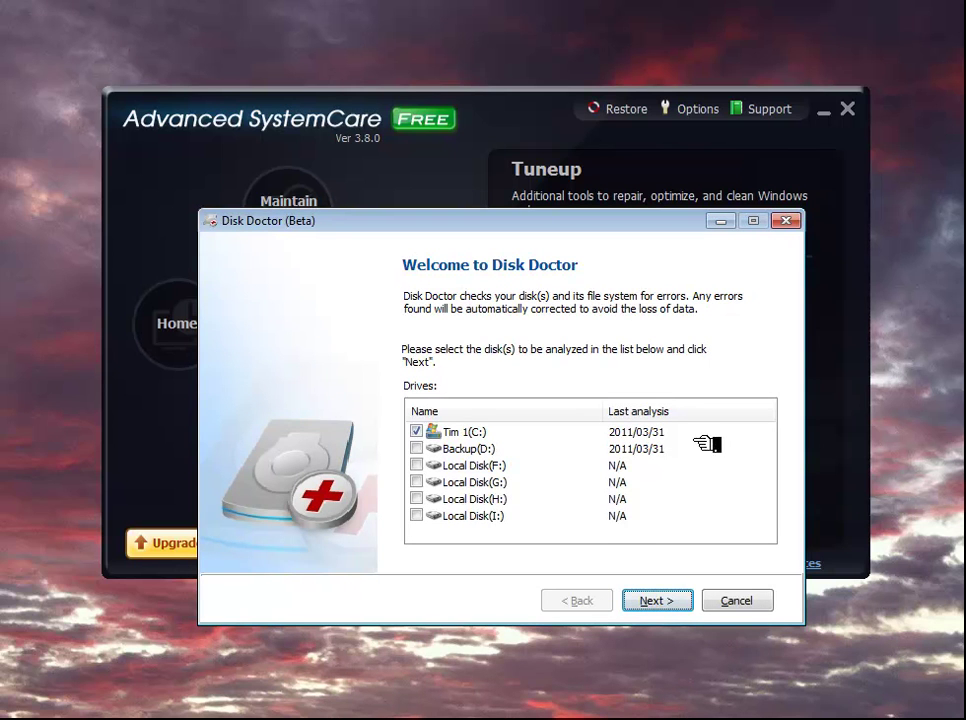
pyautogui.click(735, 598)
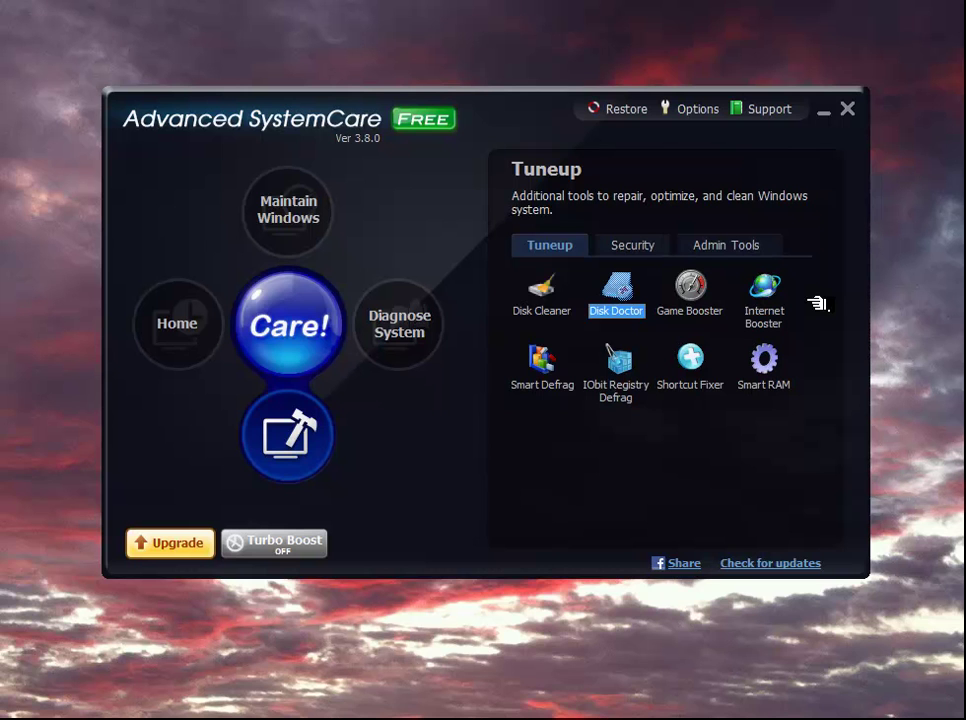
# Step: View the bandwidth options of Internet Booster's Auto Optimization and close them without optimizing
pyautogui.click(763, 295)
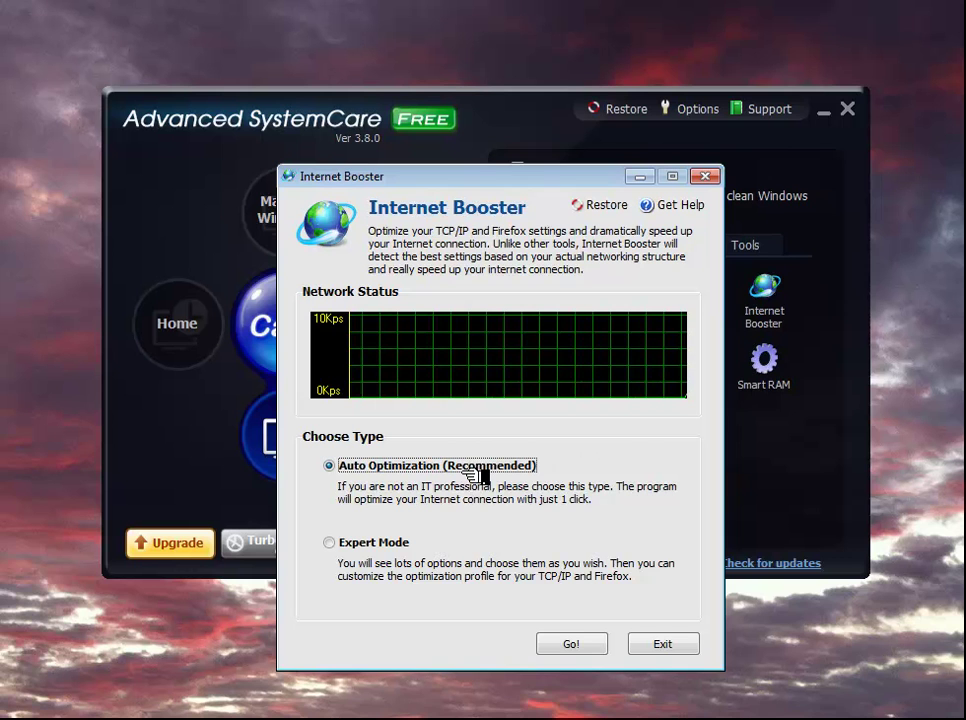
pyautogui.click(587, 644)
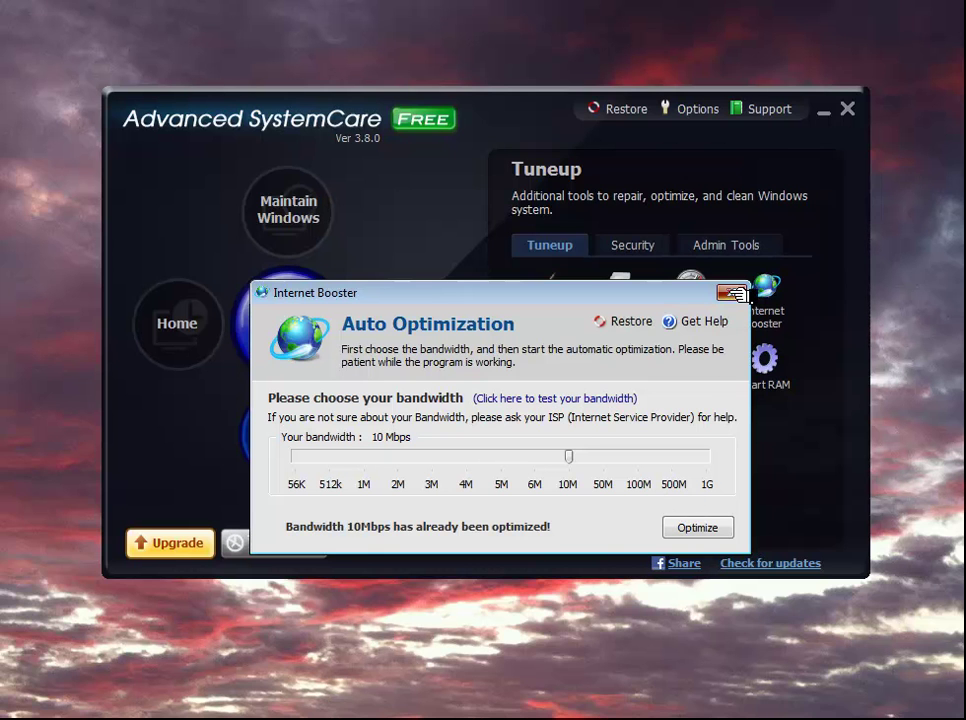
pyautogui.click(731, 292)
# Step: Enter Internet Booster's Expert Mode and set the bandwidth to 5 Mbps
pyautogui.click(395, 545)
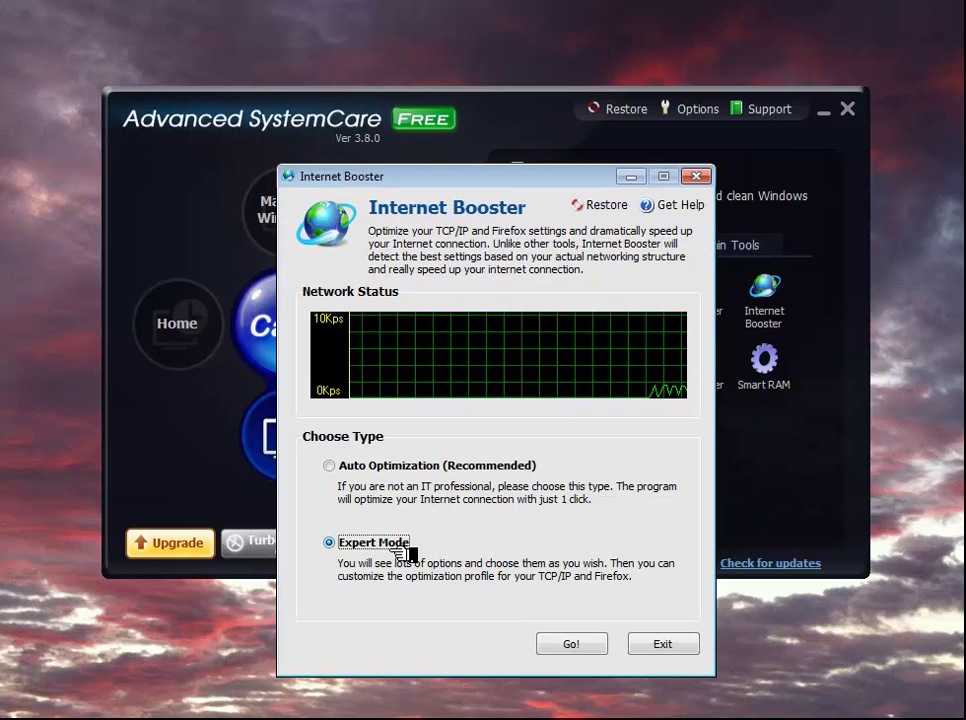
pyautogui.click(597, 641)
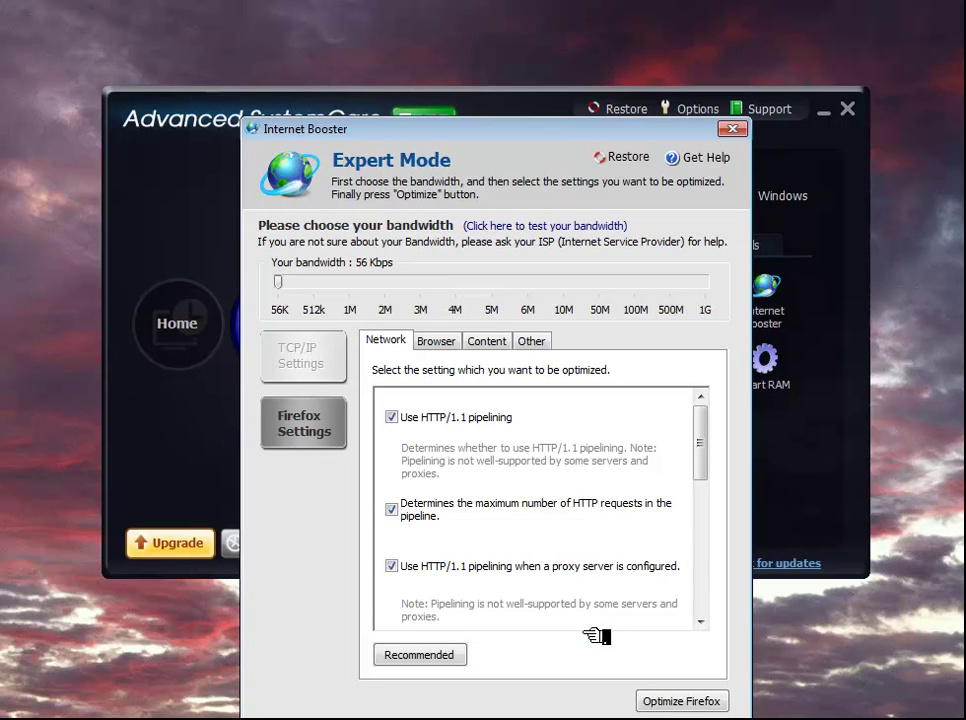
pyautogui.click(446, 283)
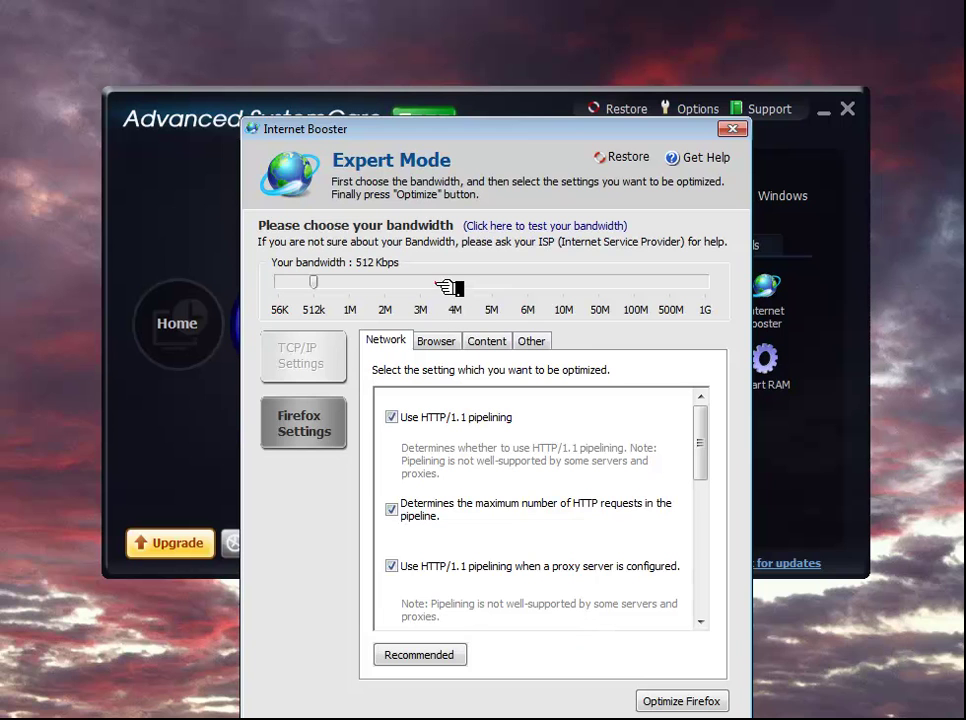
pyautogui.click(412, 288)
pyautogui.click(446, 288)
pyautogui.click(470, 288)
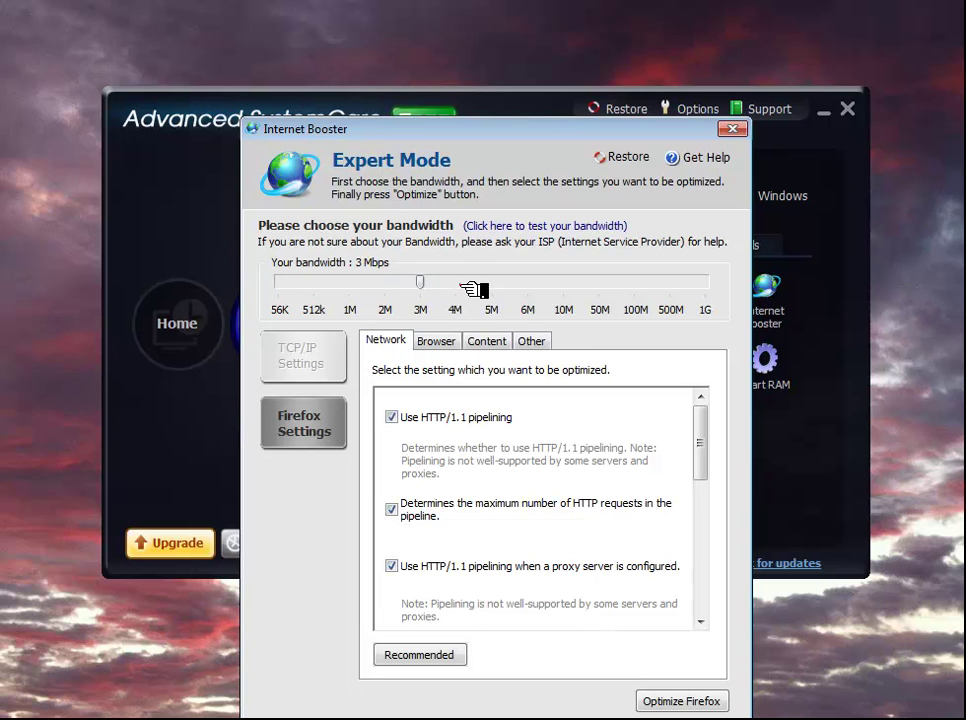
pyautogui.click(479, 287)
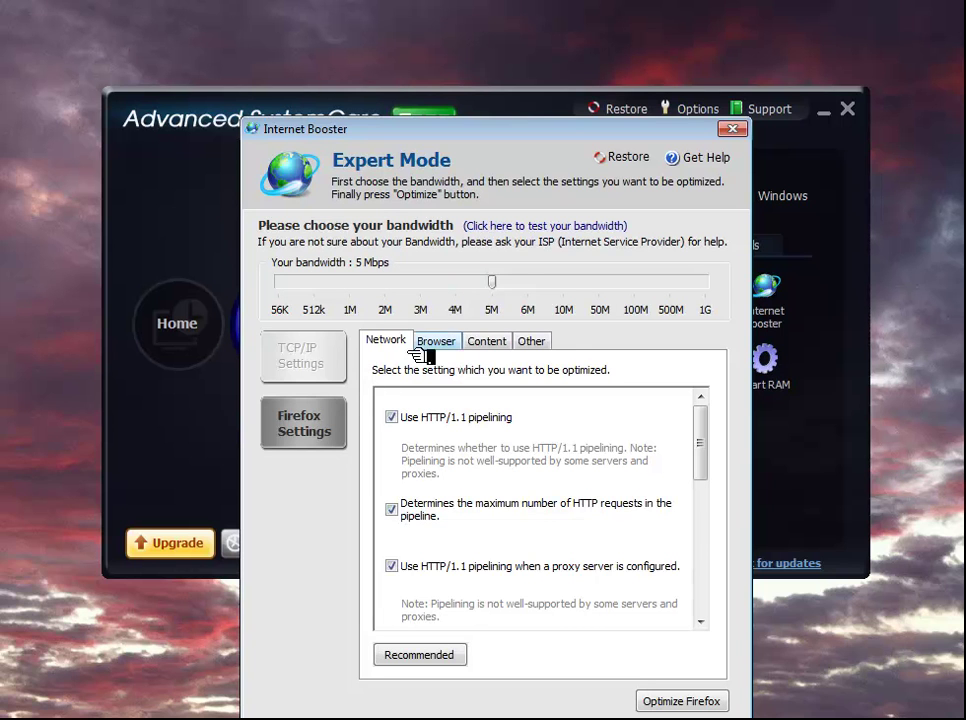
# Step: Look through the Browser, Content, Other and Network optimization settings, and exit Internet Booster without optimizing
pyautogui.click(453, 342)
pyautogui.click(494, 341)
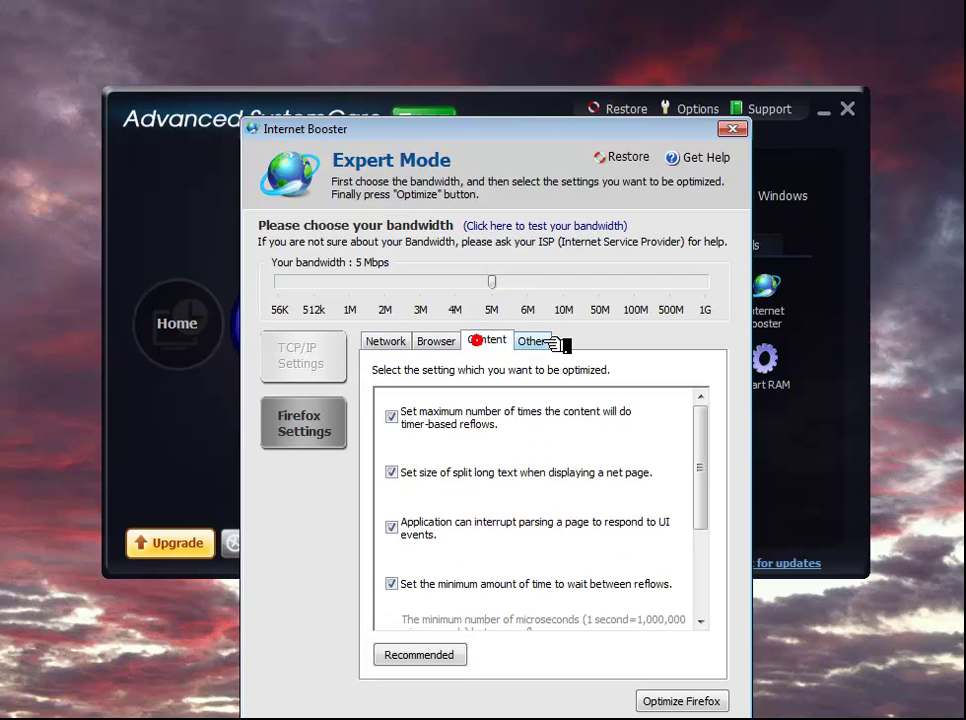
pyautogui.click(549, 342)
pyautogui.click(406, 341)
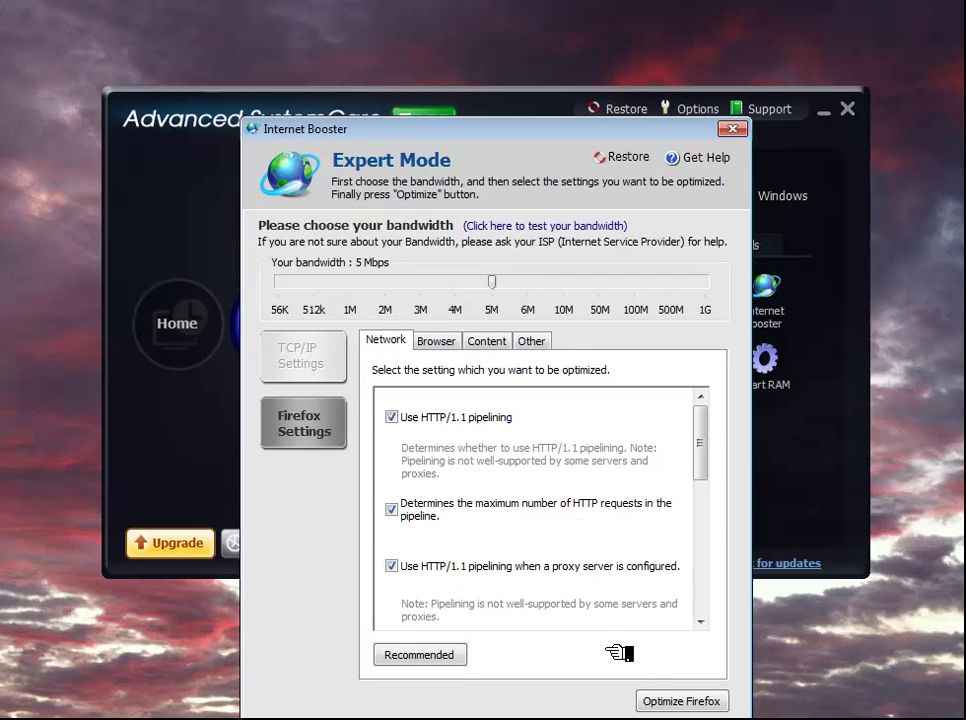
pyautogui.click(735, 128)
pyautogui.click(701, 177)
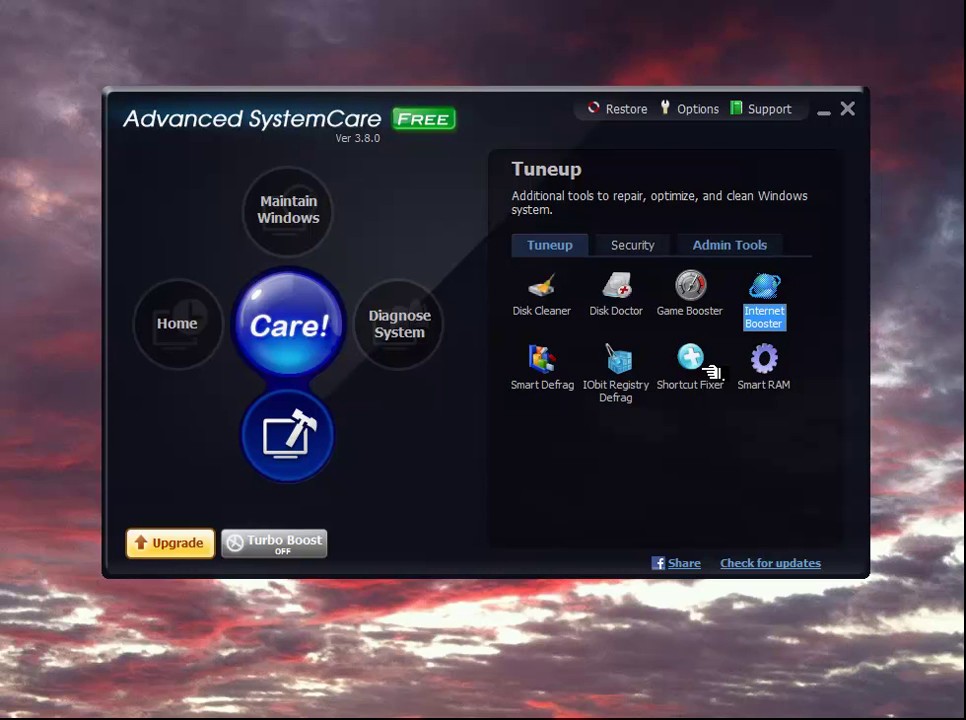
# Step: View the CPU and memory usage in Smart RAM and close the tool
pyautogui.click(780, 365)
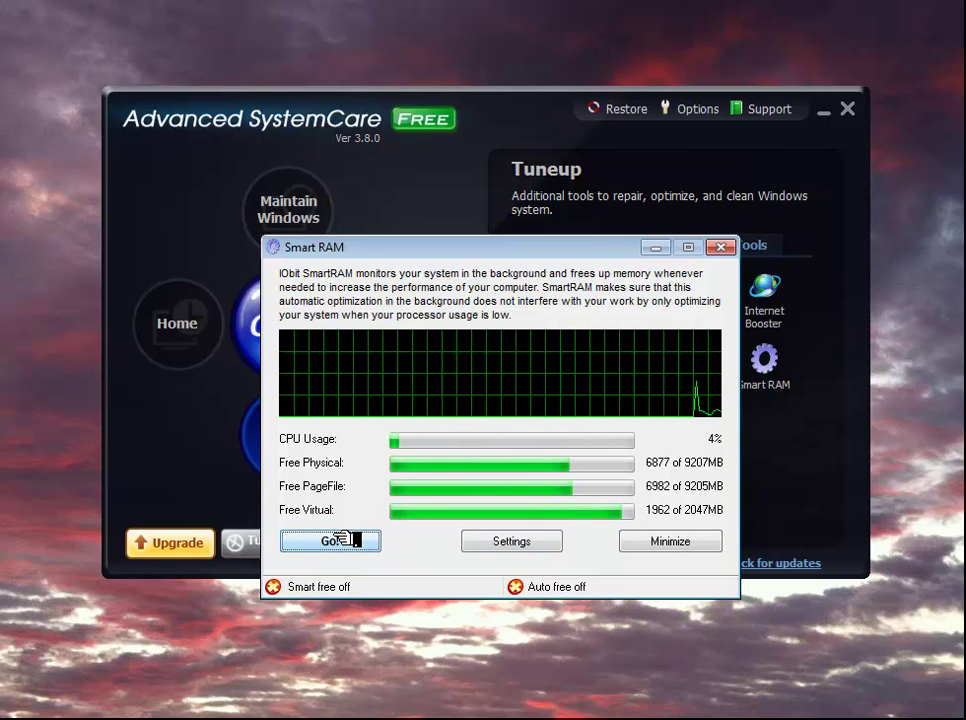
pyautogui.click(716, 248)
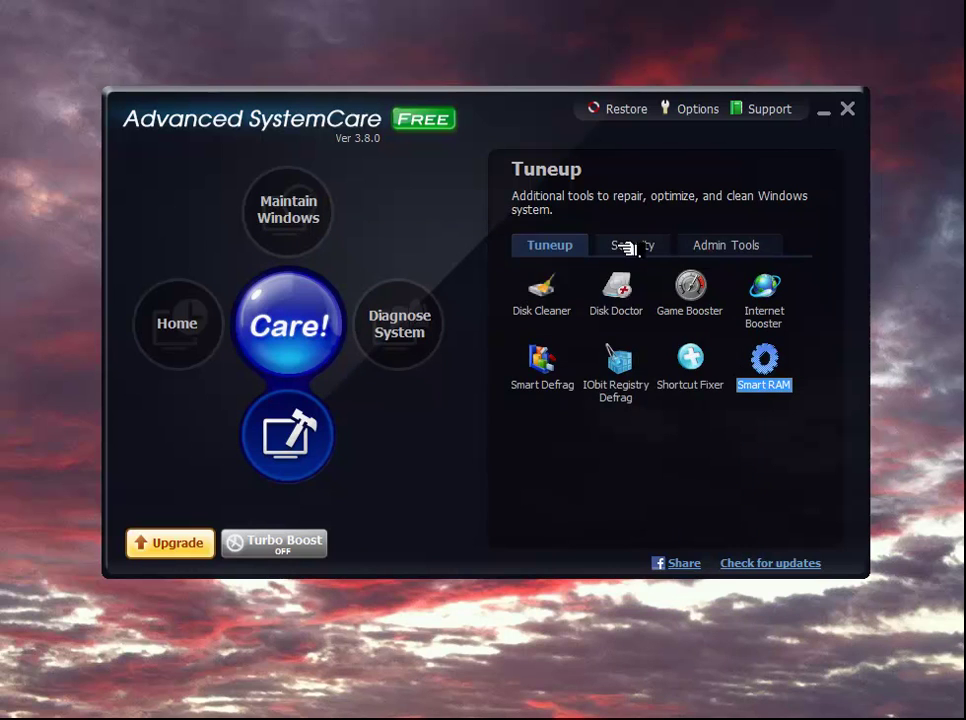
# Step: Open IE Security Assistant from the Security utilities and examine the Internet Explorer plug-ins and browser helper objects
pyautogui.click(636, 249)
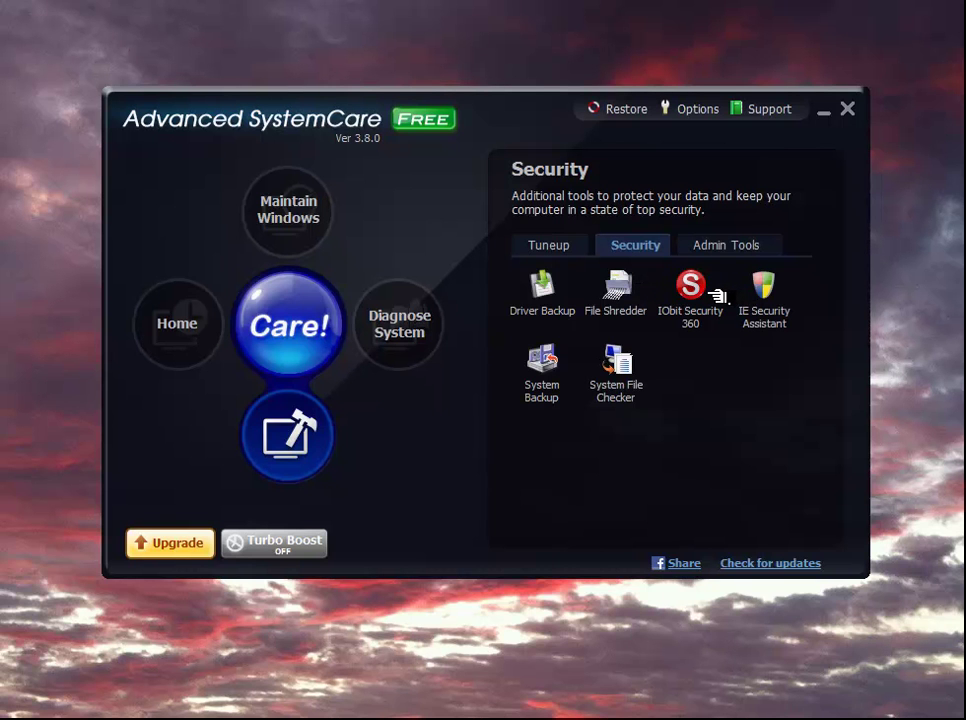
pyautogui.click(785, 305)
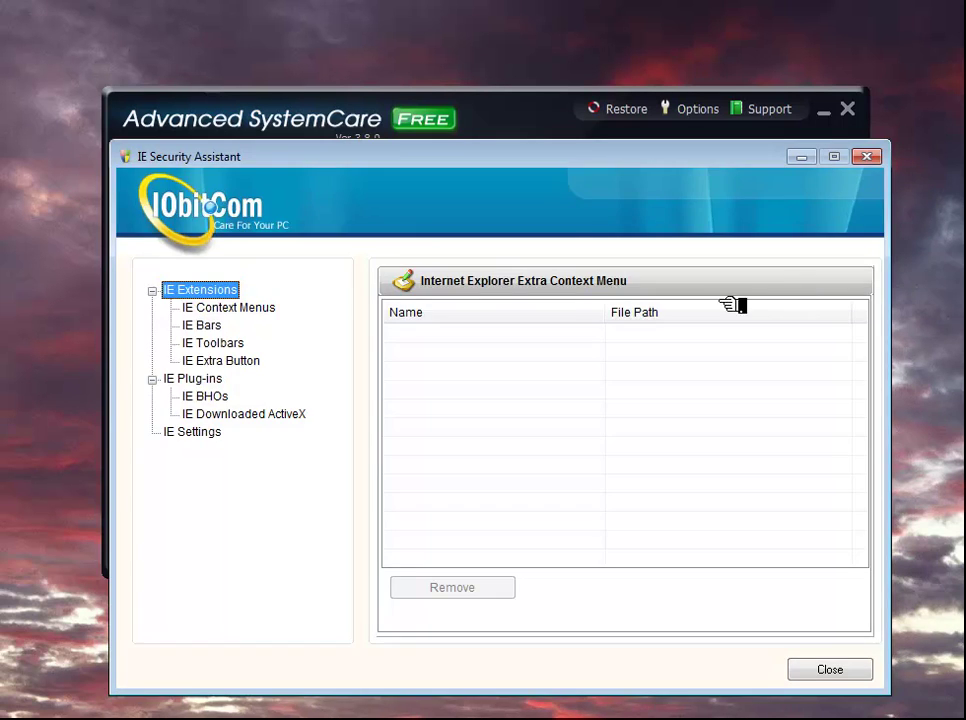
pyautogui.click(200, 378)
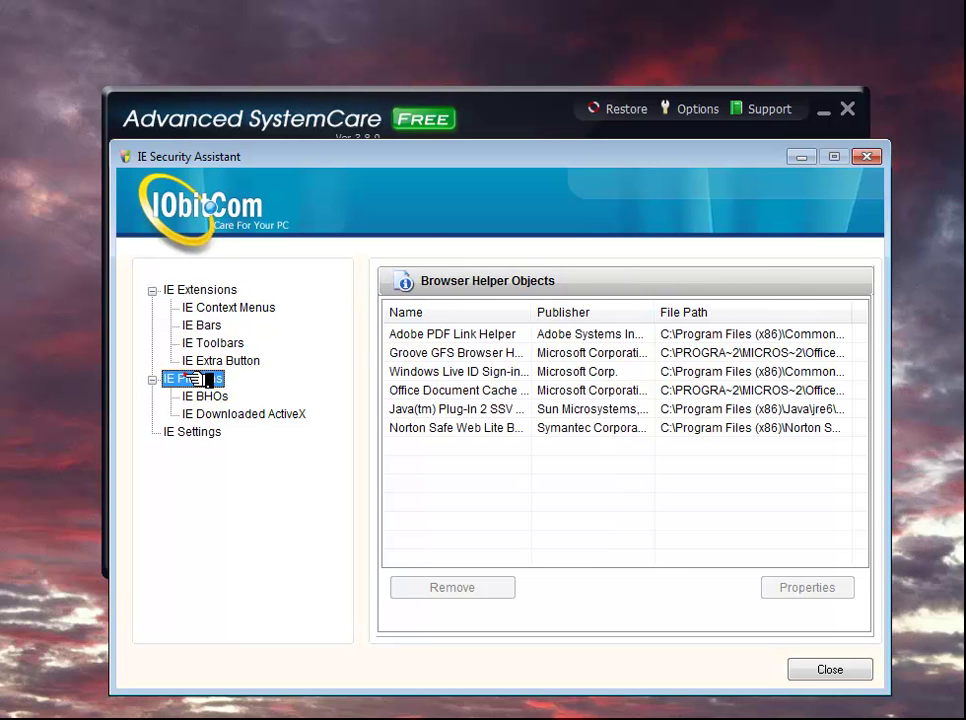
pyautogui.click(213, 398)
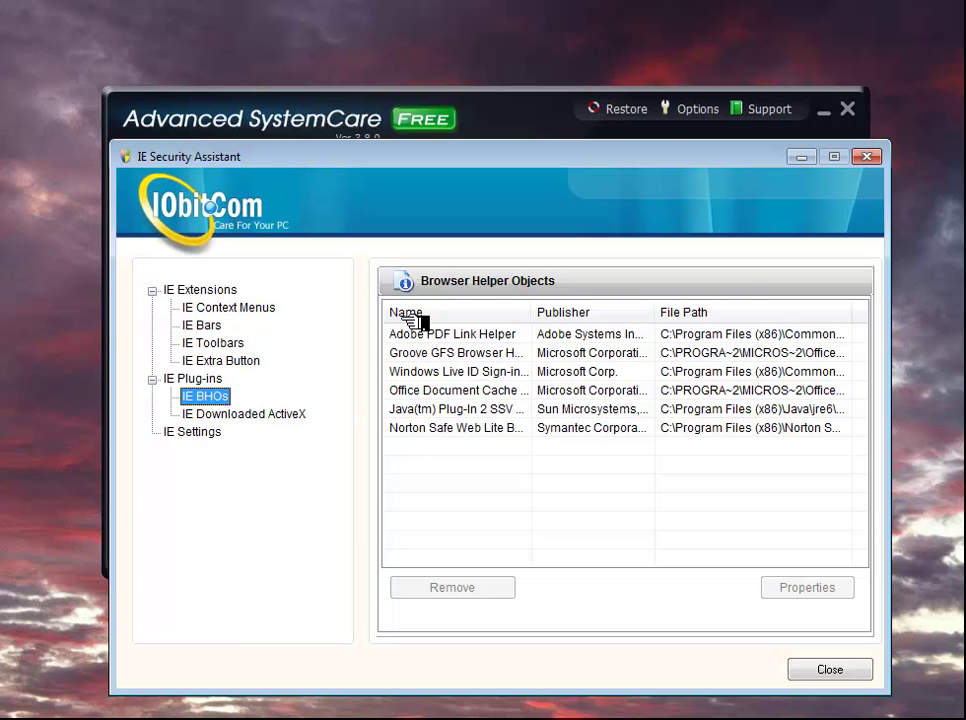
# Step: Leave IE Security Assistant and review the installed programs in the Admin Tools' Uninstall Unwanted Apps utility without uninstalling any
pyautogui.click(866, 156)
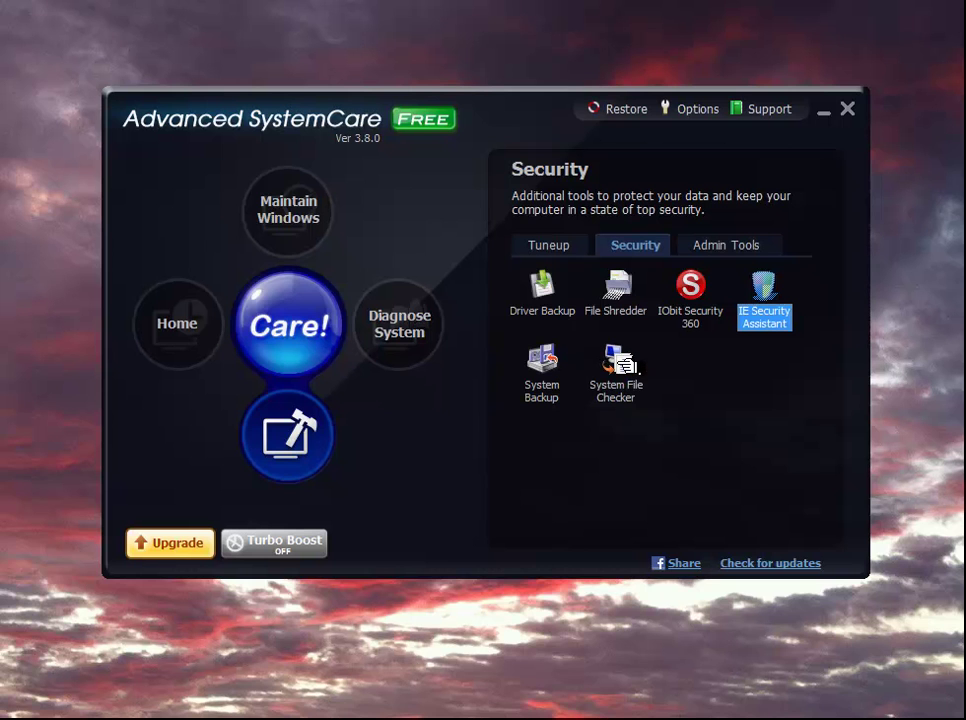
pyautogui.click(736, 245)
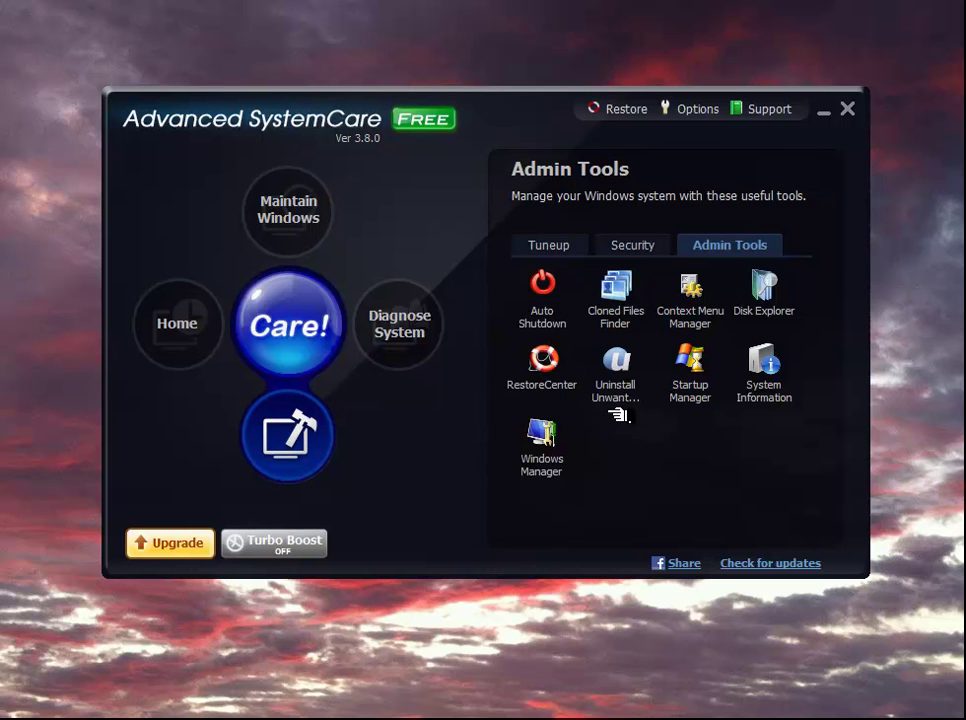
pyautogui.click(632, 357)
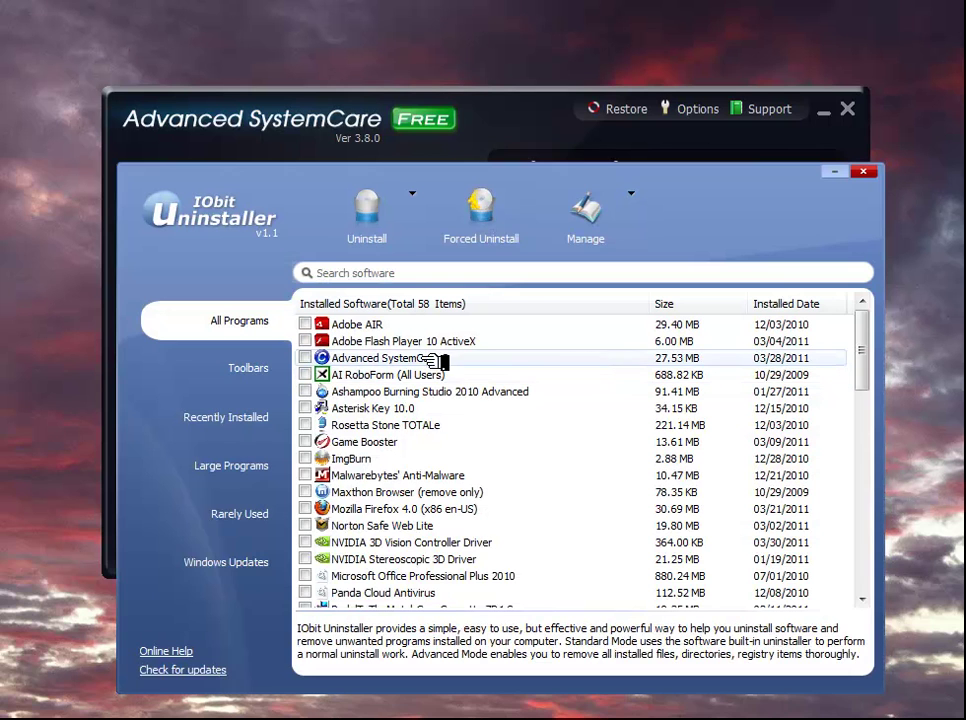
pyautogui.scroll(-5, 422, 526)
pyautogui.scroll(-2, 425, 526)
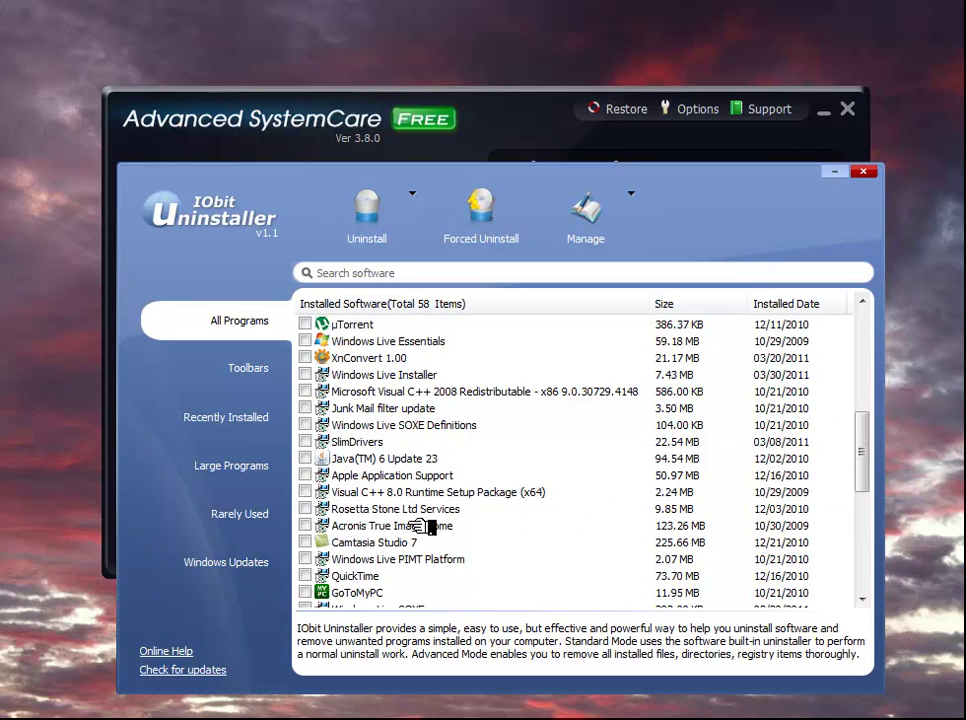
pyautogui.scroll(7, 431, 520)
pyautogui.click(864, 170)
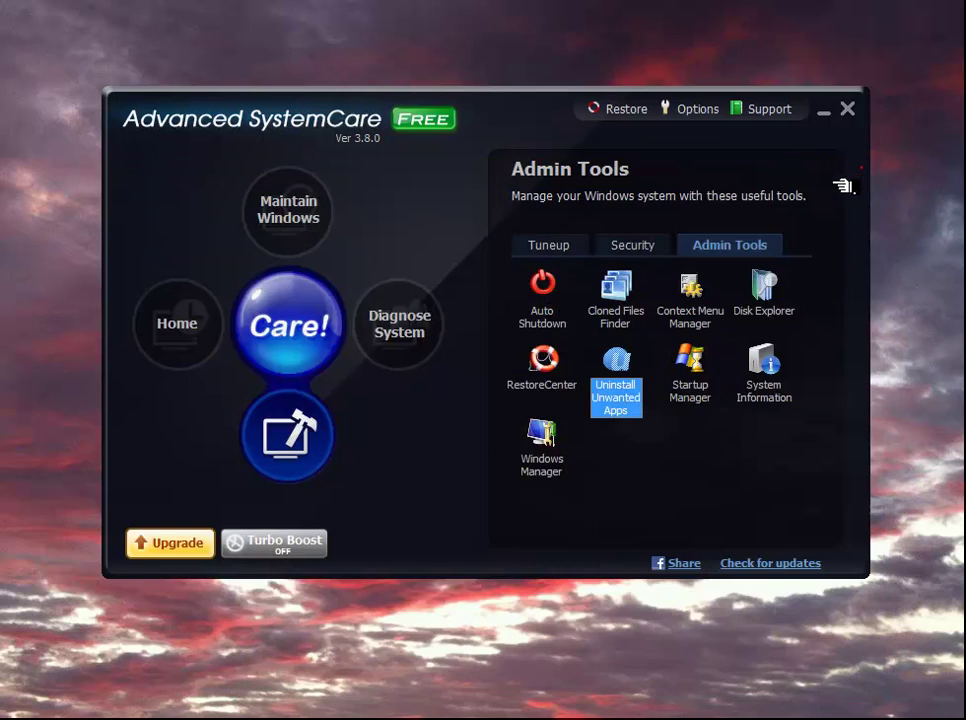
# Step: View the programs launched at Windows startup in Startup Manager and close the tool without changes
pyautogui.click(692, 370)
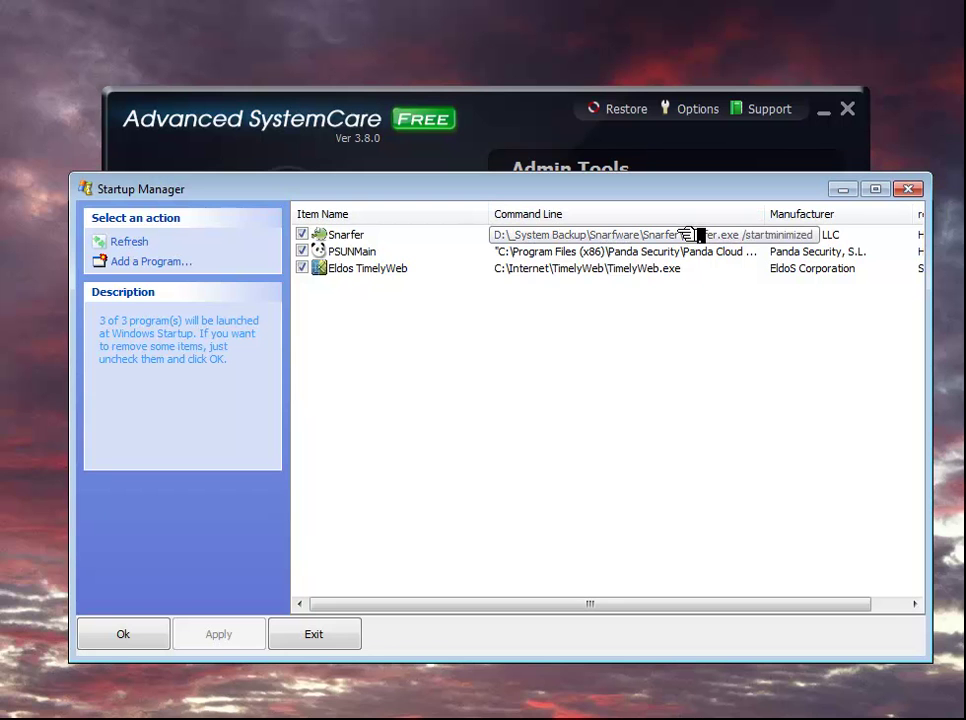
pyautogui.click(912, 189)
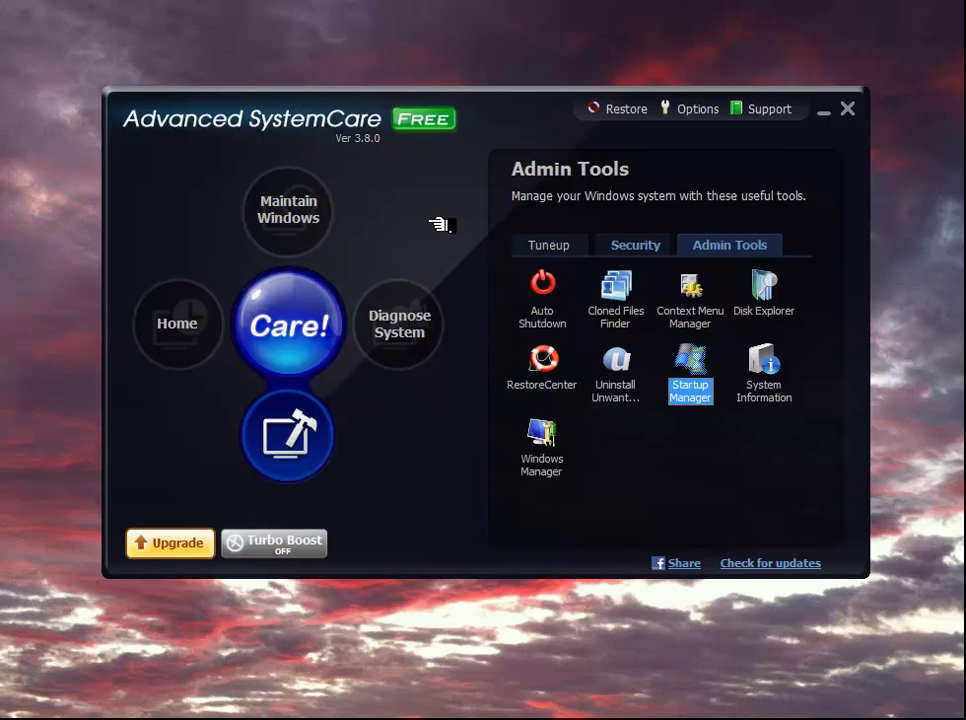
# Step: Open the program's options and review the General, Registry Fix, Privacy Sweep, Junk Files Clean and Automated Care settings
pyautogui.click(700, 110)
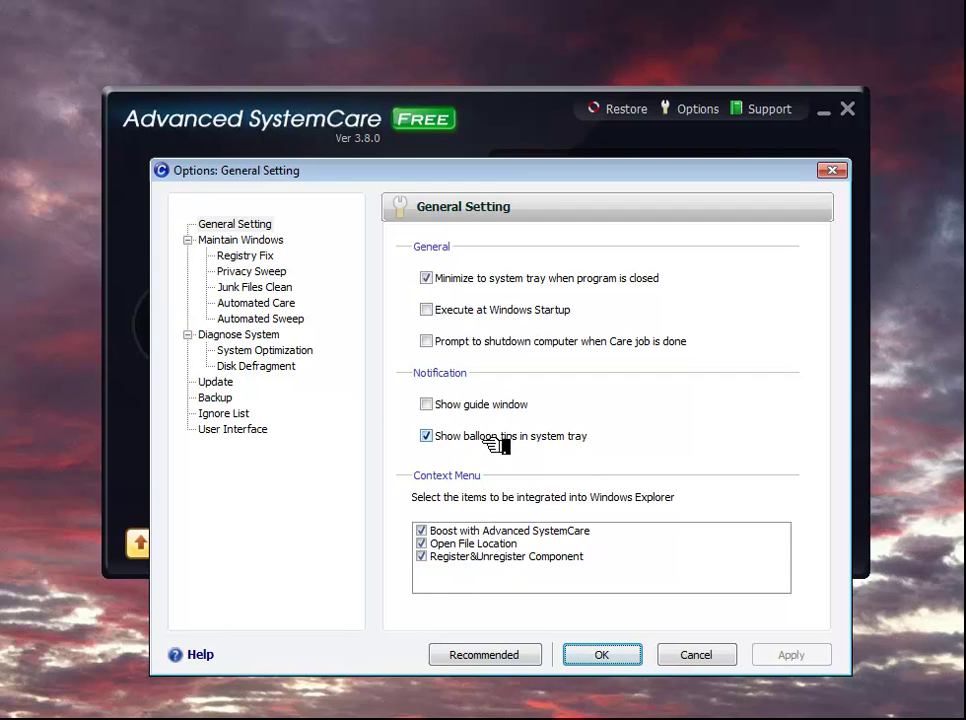
pyautogui.click(245, 256)
pyautogui.click(250, 270)
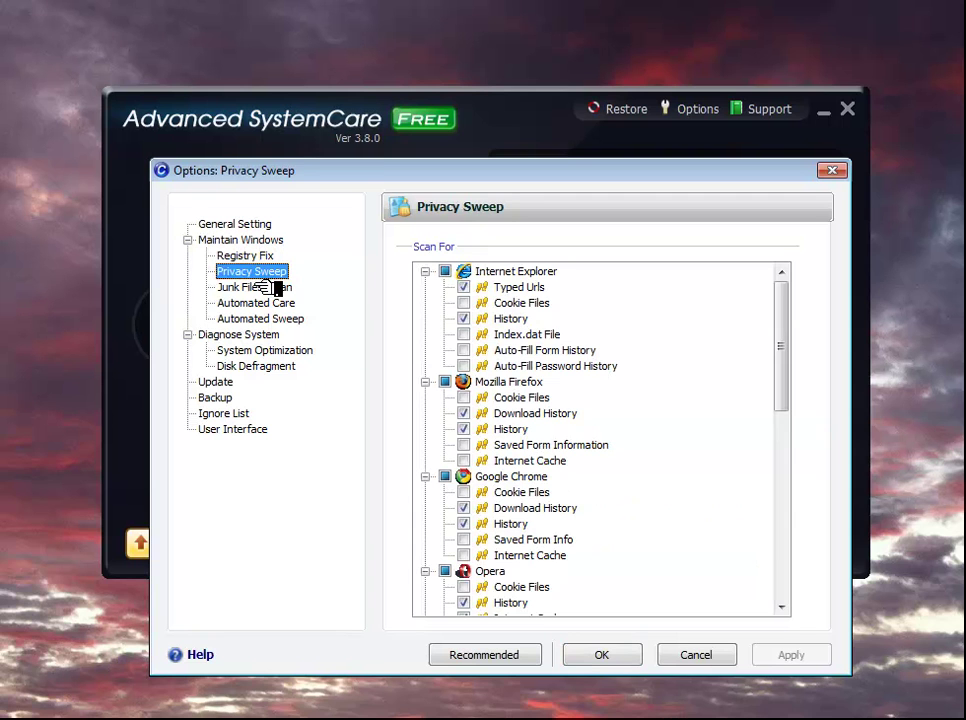
pyautogui.click(272, 287)
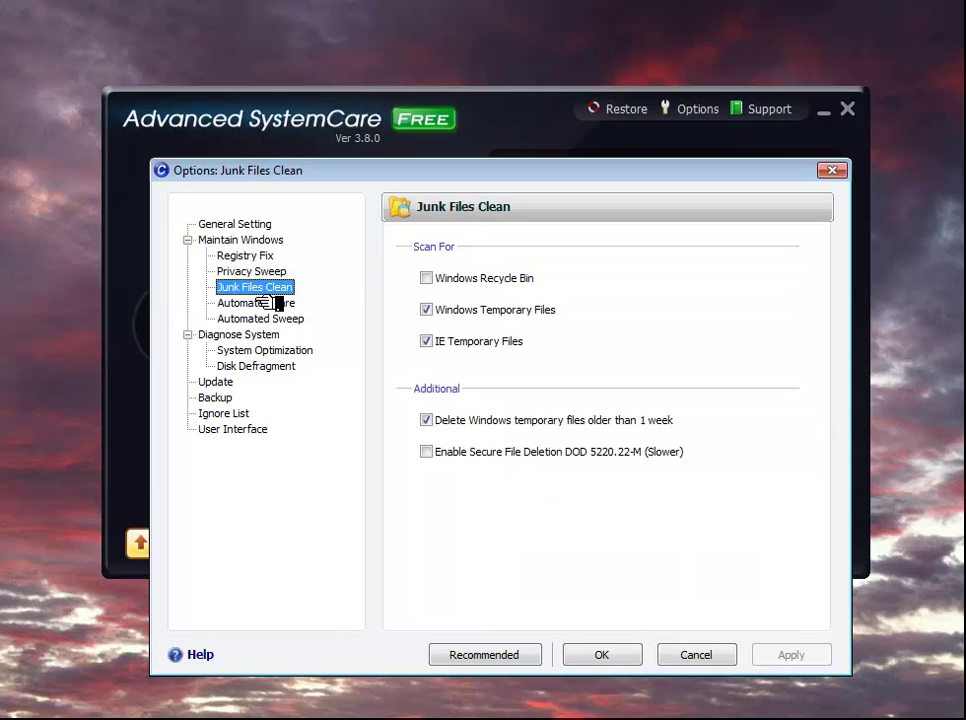
pyautogui.click(268, 303)
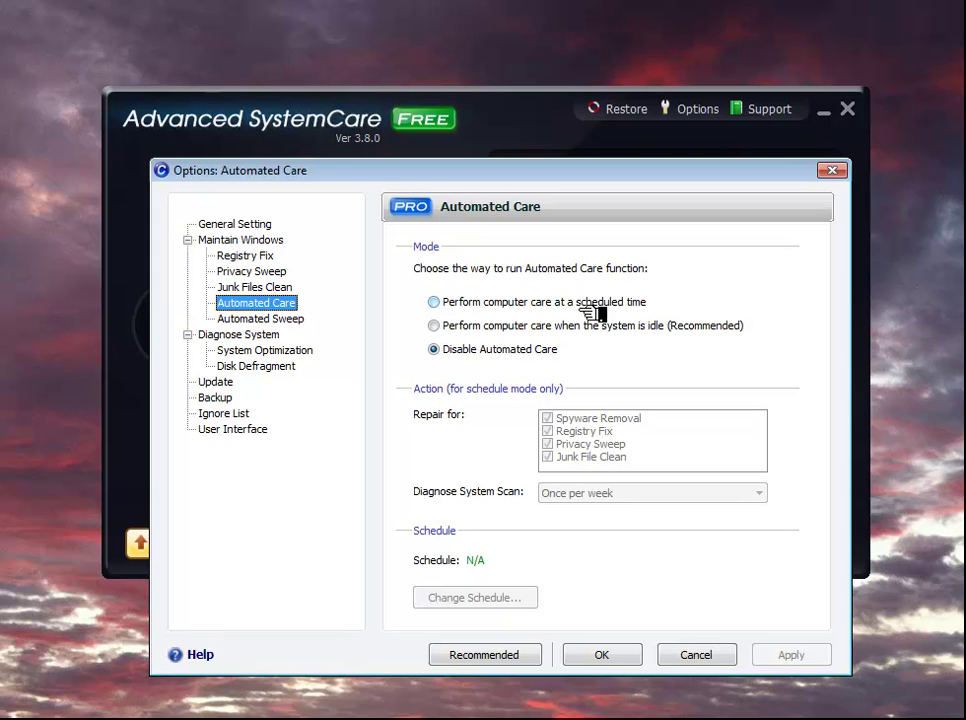
# Step: Review the System Optimization settings, including the Computer Optimization choices, and the Disk Defragment settings
pyautogui.click(277, 351)
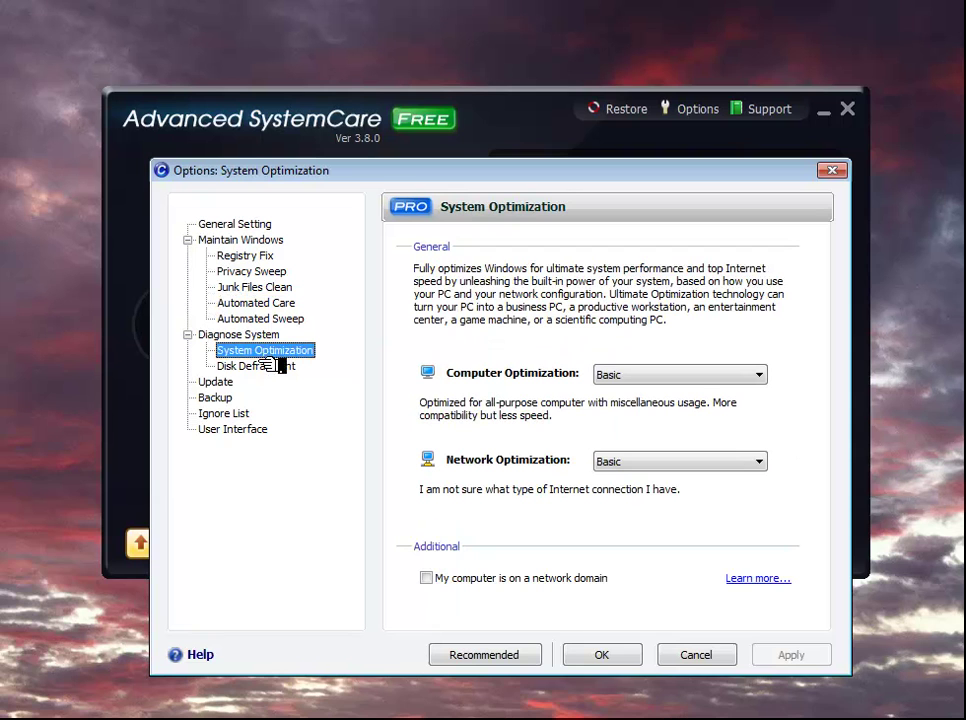
pyautogui.click(757, 375)
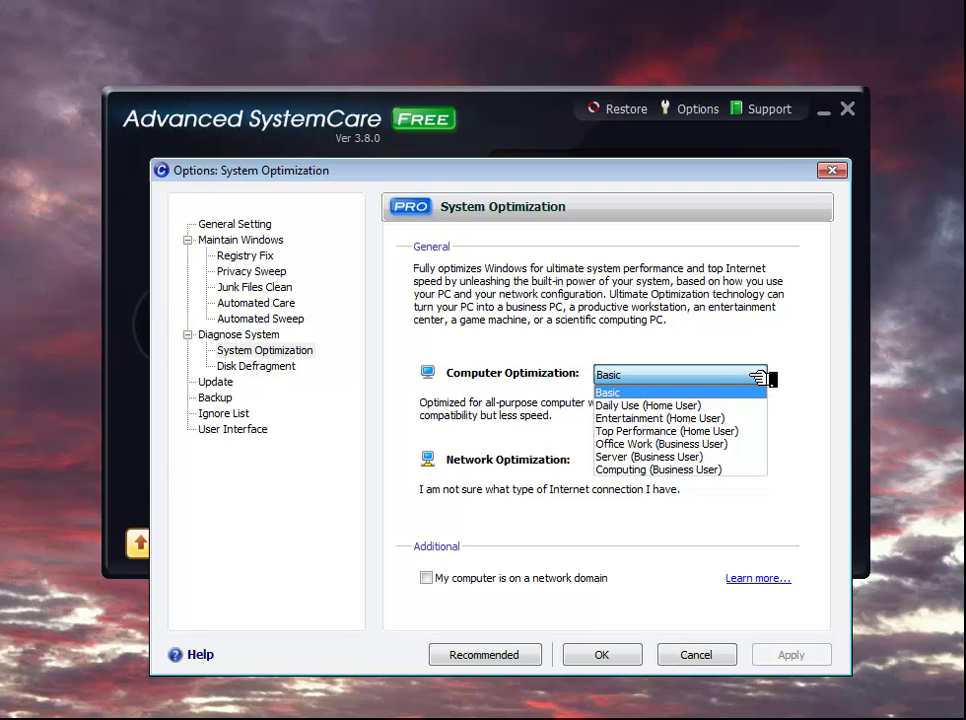
pyautogui.click(758, 376)
pyautogui.click(268, 367)
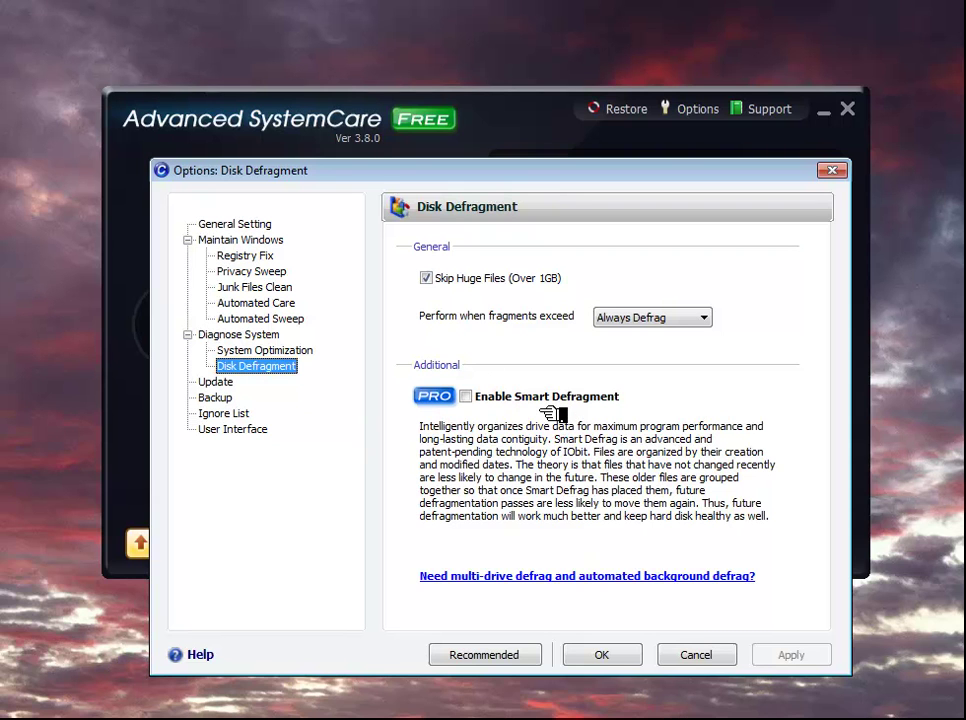
# Step: Look over the Update and Backup settings and close the options with OK
pyautogui.click(212, 382)
pyautogui.click(216, 400)
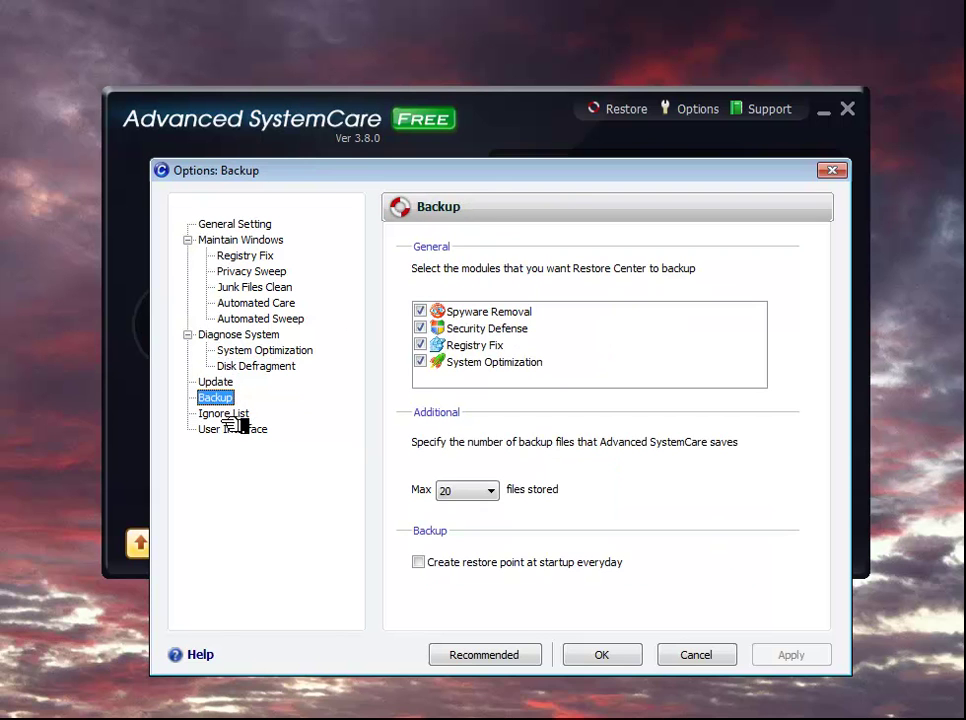
pyautogui.click(606, 653)
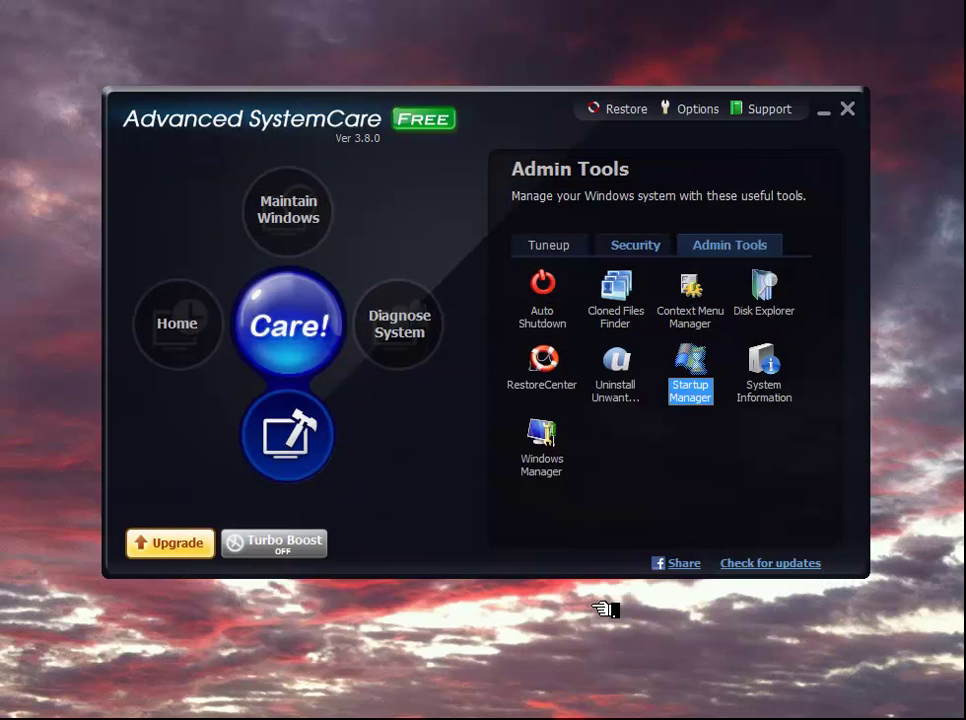